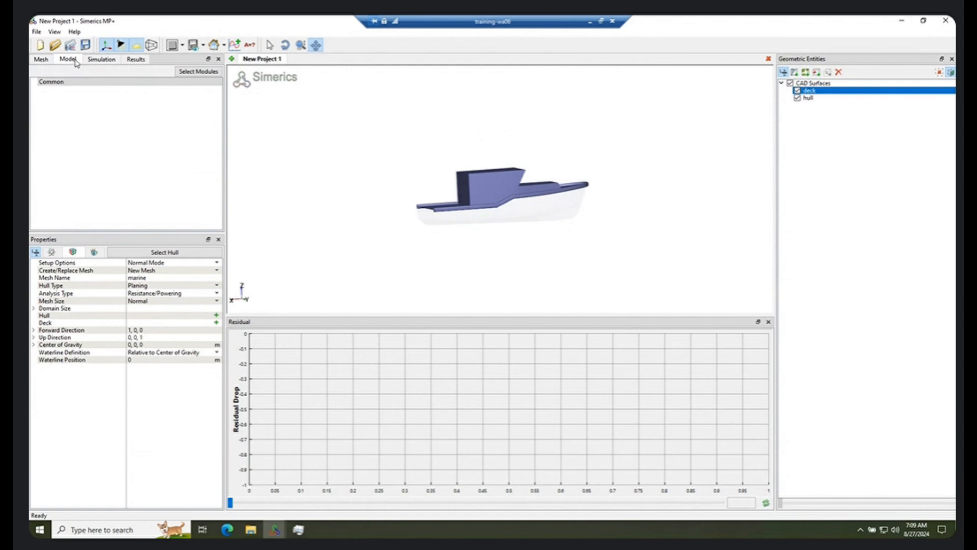
pyautogui.click(87, 60)
pyautogui.click(130, 61)
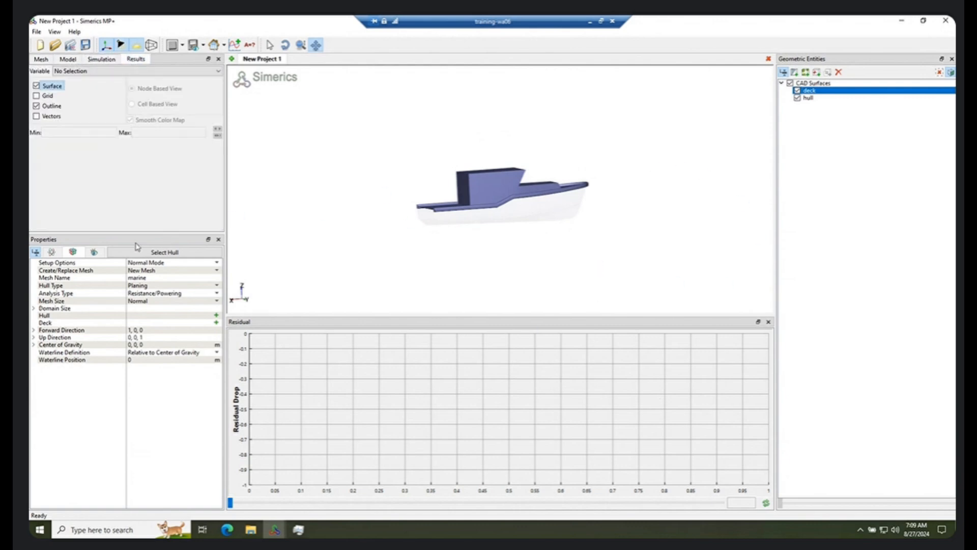
# Examine the boat's surface bounds in the Grid and Geometry Information alongside its orientation in the 3D view
pyautogui.click(41, 60)
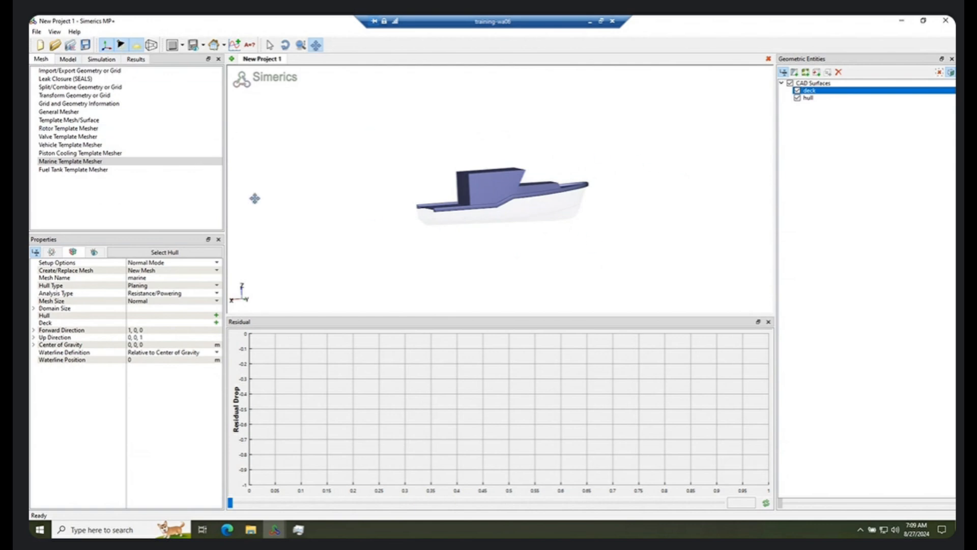
pyautogui.click(49, 103)
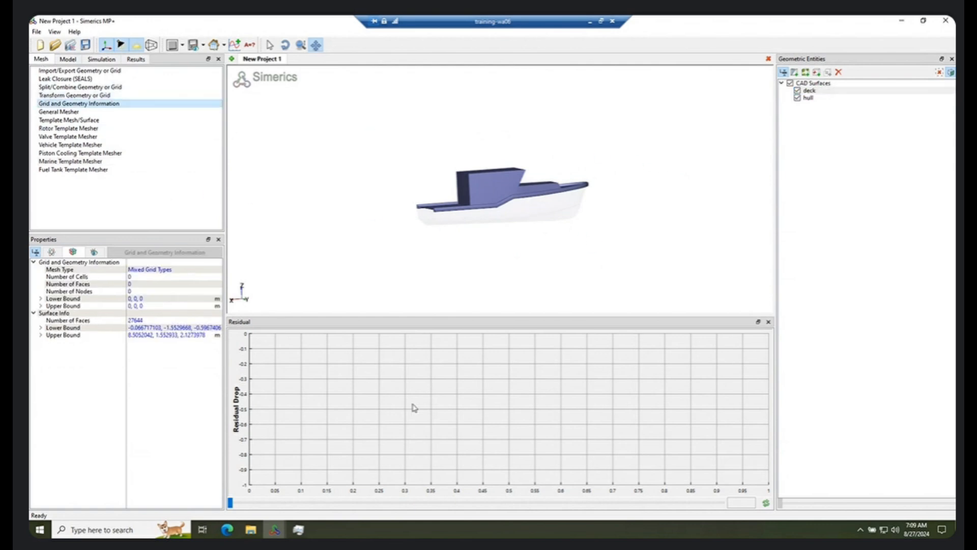
pyautogui.moveTo(556, 237)
pyautogui.mouseDown(button='middle')
pyautogui.moveTo(579, 240)
pyautogui.moveTo(564, 238)
pyautogui.mouseUp(button='middle')
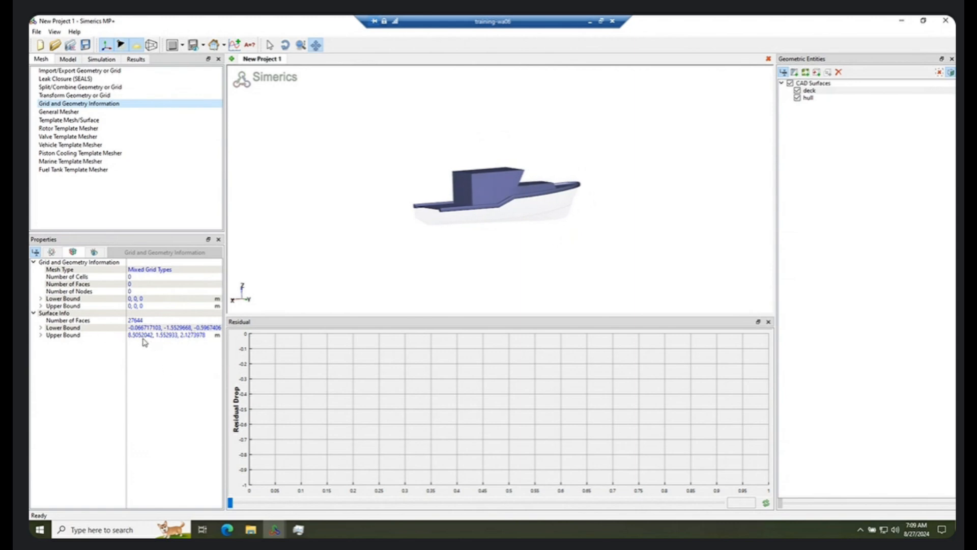
pyautogui.moveTo(502, 223); pyautogui.dragTo(476, 218, button='middle')
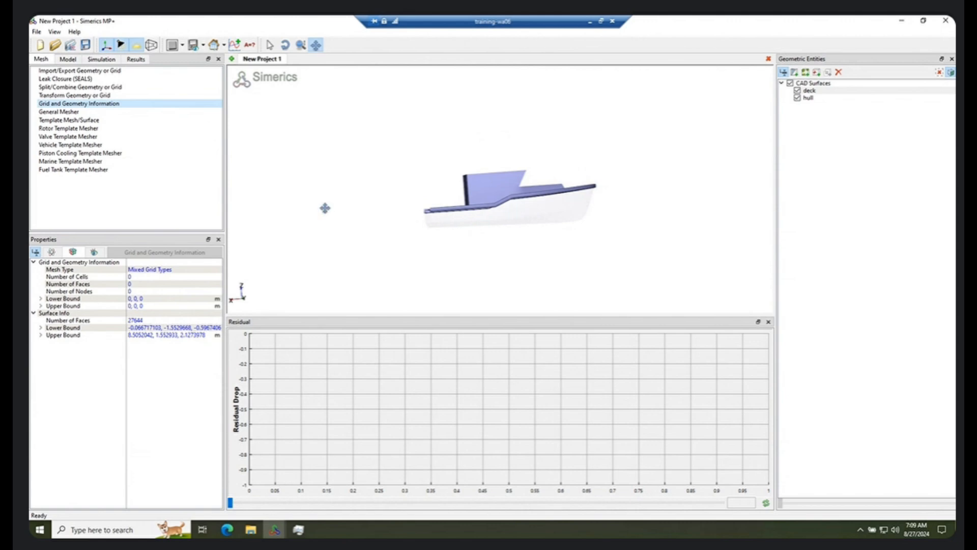
# Return to the Marine Template Mesher and choose Planing as the hull type
pyautogui.click(48, 162)
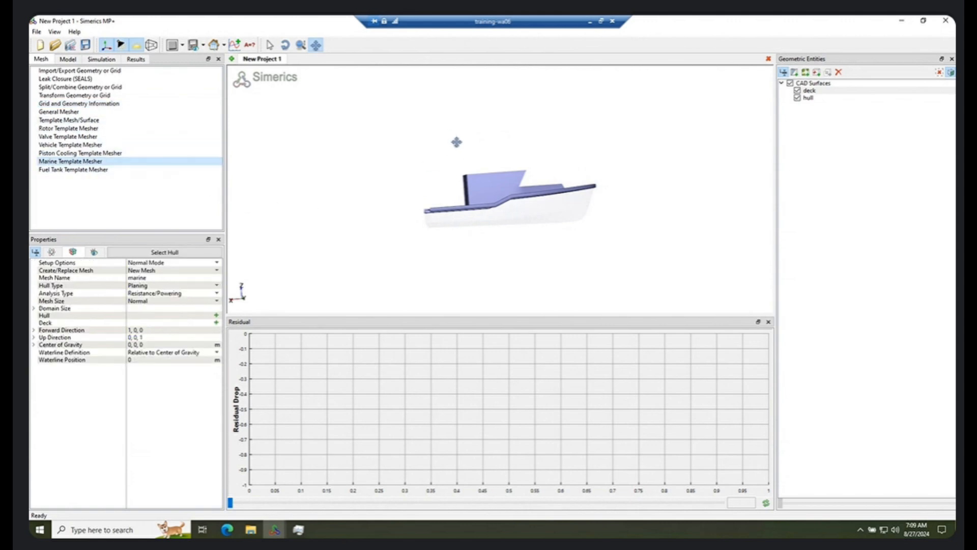
pyautogui.moveTo(458, 150); pyautogui.dragTo(433, 152)
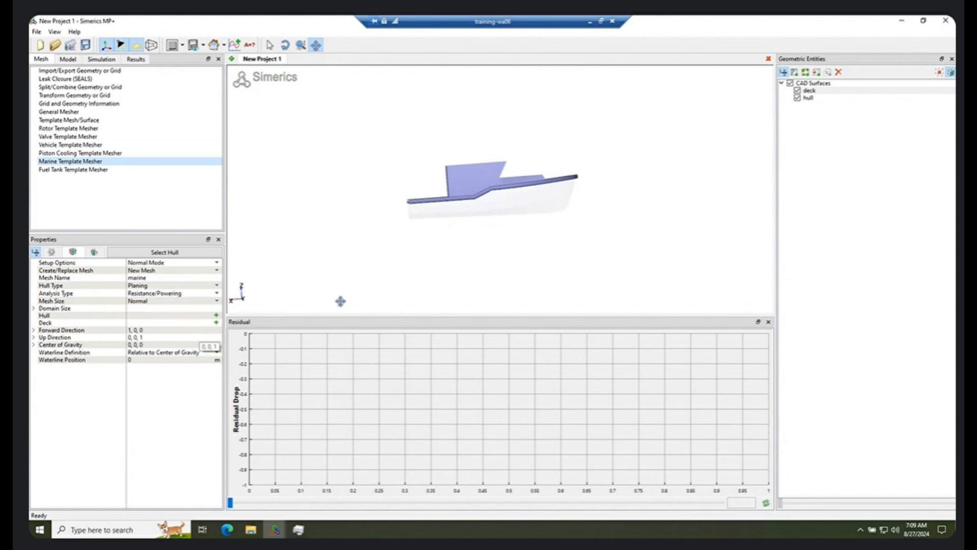
pyautogui.moveTo(462, 224); pyautogui.dragTo(468, 229)
pyautogui.moveTo(468, 229); pyautogui.dragTo(465, 231, button='middle')
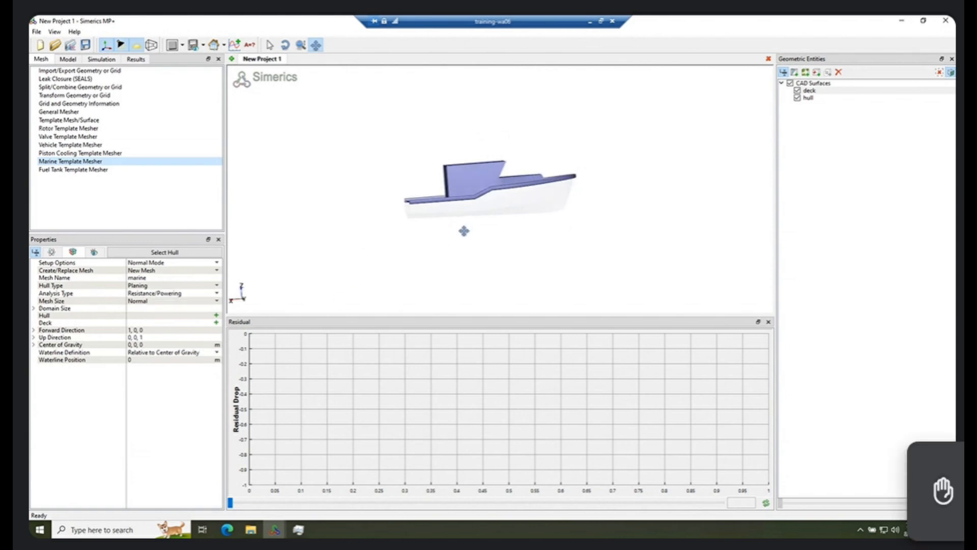
pyautogui.click(146, 285)
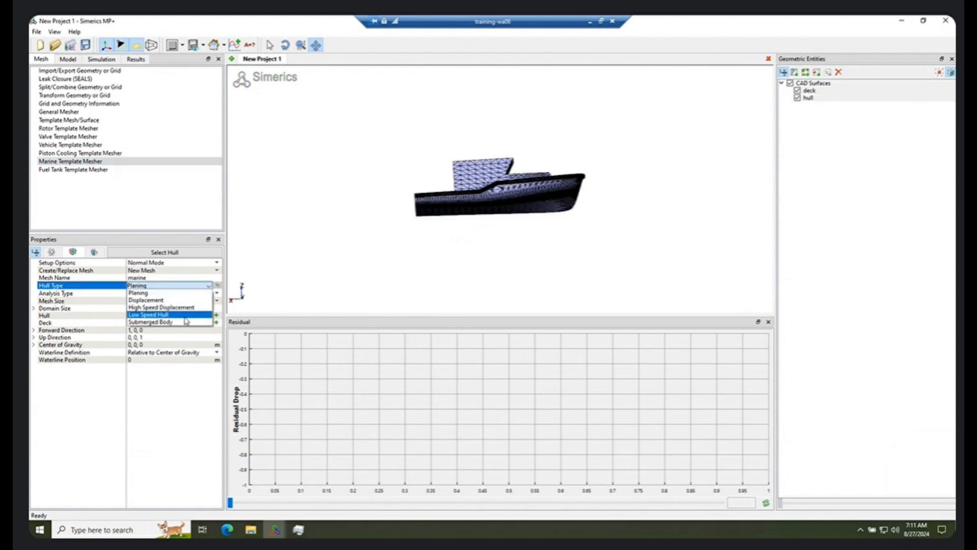
pyautogui.click(183, 291)
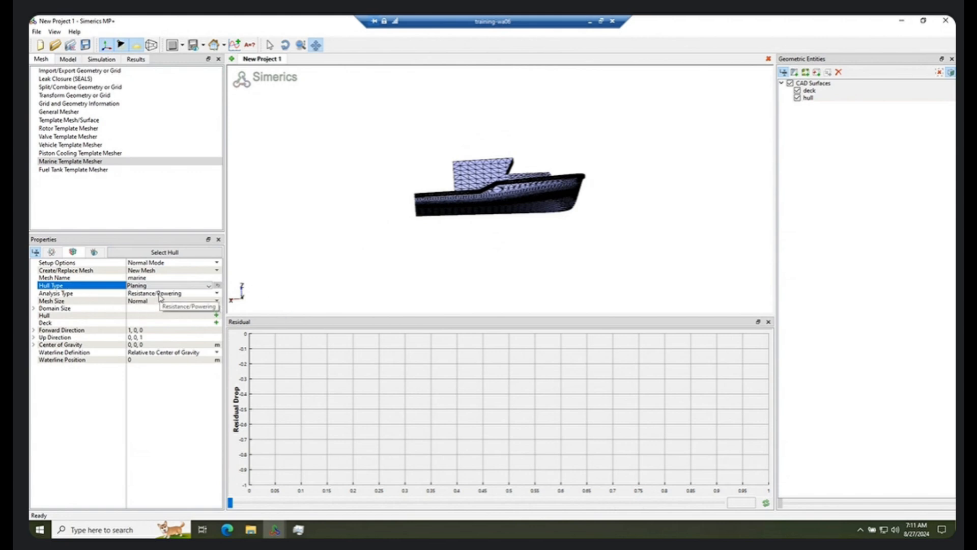
# Set the marine template's mesh size to Coarse
pyautogui.moveTo(434, 234); pyautogui.dragTo(435, 238, button='middle')
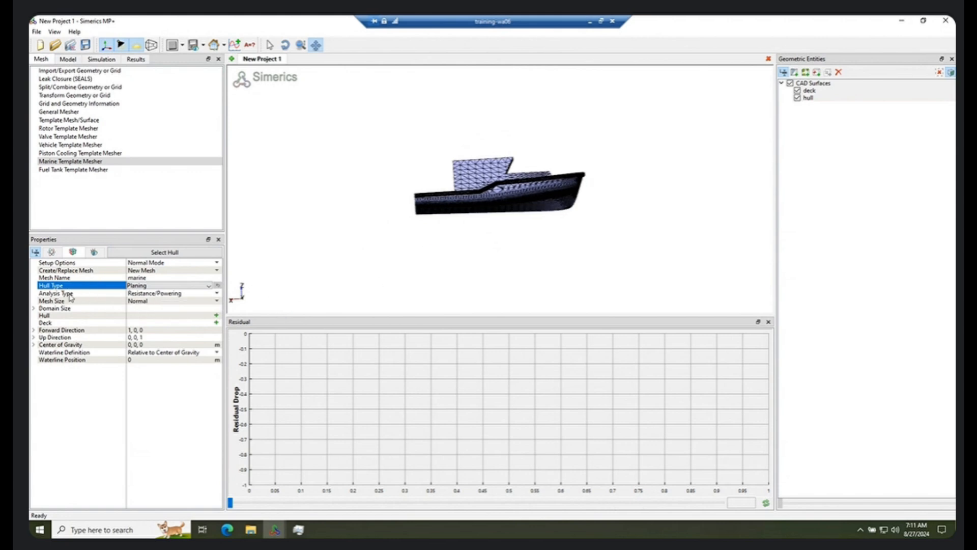
pyautogui.click(154, 303)
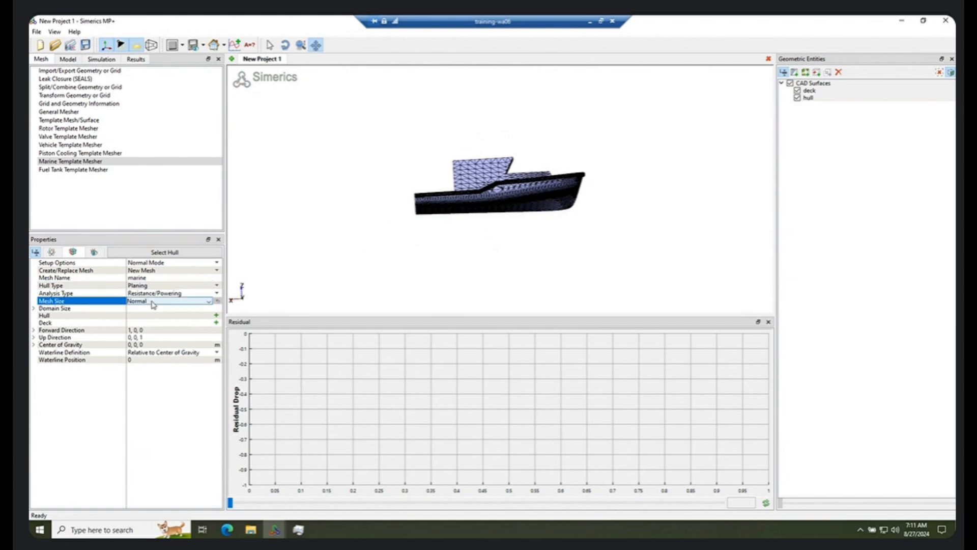
pyautogui.click(153, 303)
pyautogui.click(139, 309)
pyautogui.moveTo(429, 238); pyautogui.dragTo(430, 231)
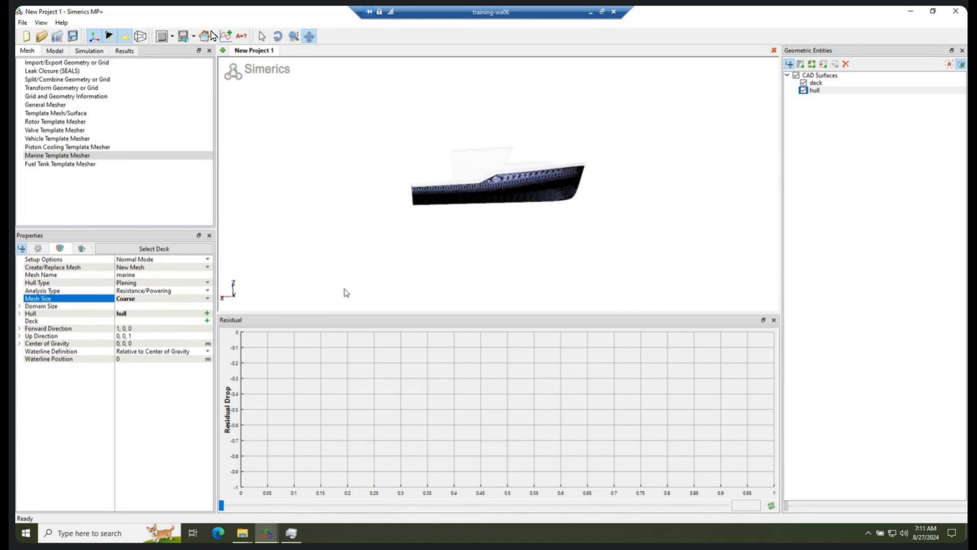
# Assign the deck CAD surface as the template's deck and set the forward direction's X component to -1
pyautogui.click(815, 82)
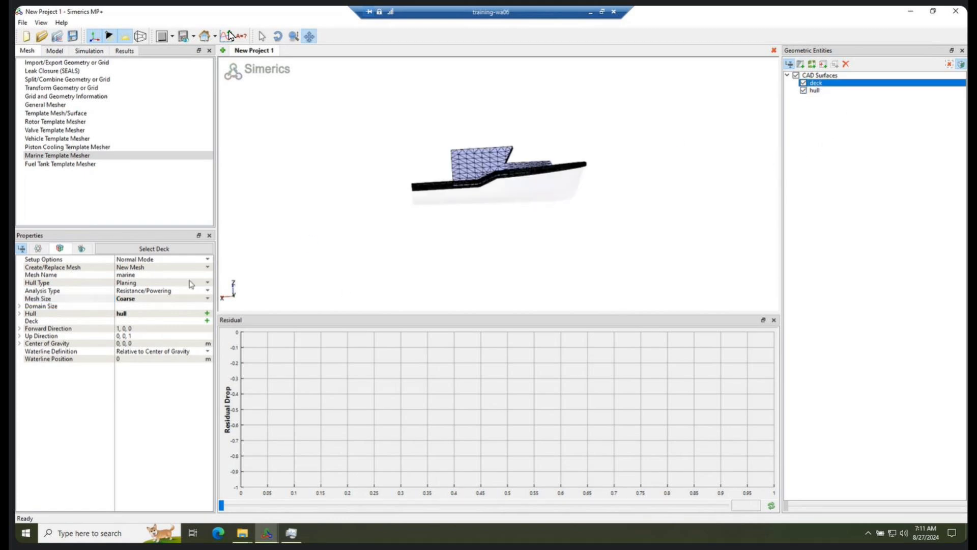
pyautogui.click(206, 321)
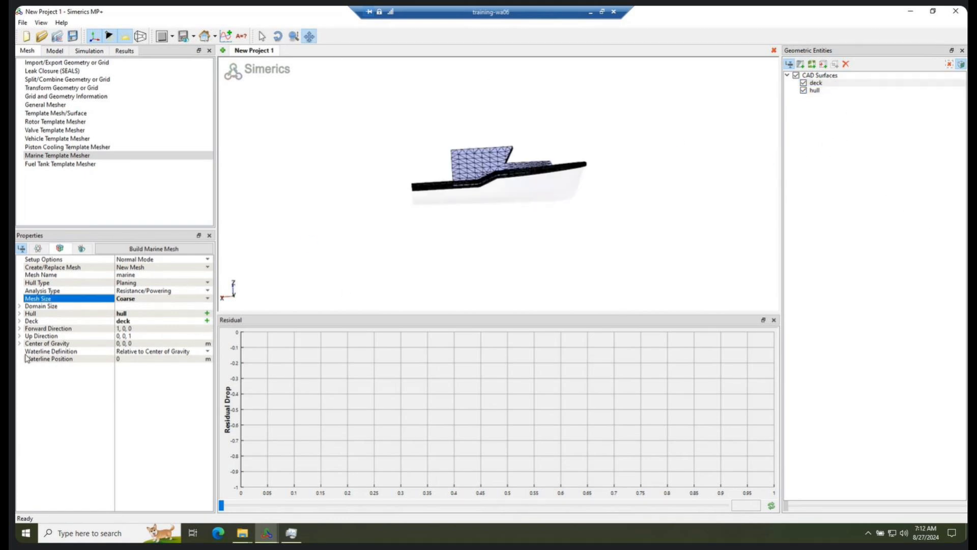
pyautogui.click(19, 328)
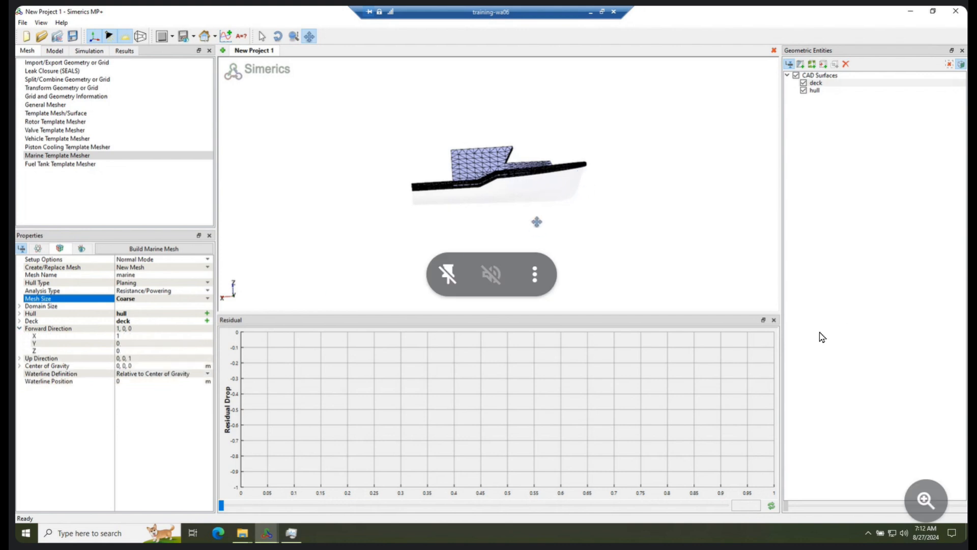
pyautogui.click(128, 336)
pyautogui.write('-1')
pyautogui.press('Down')
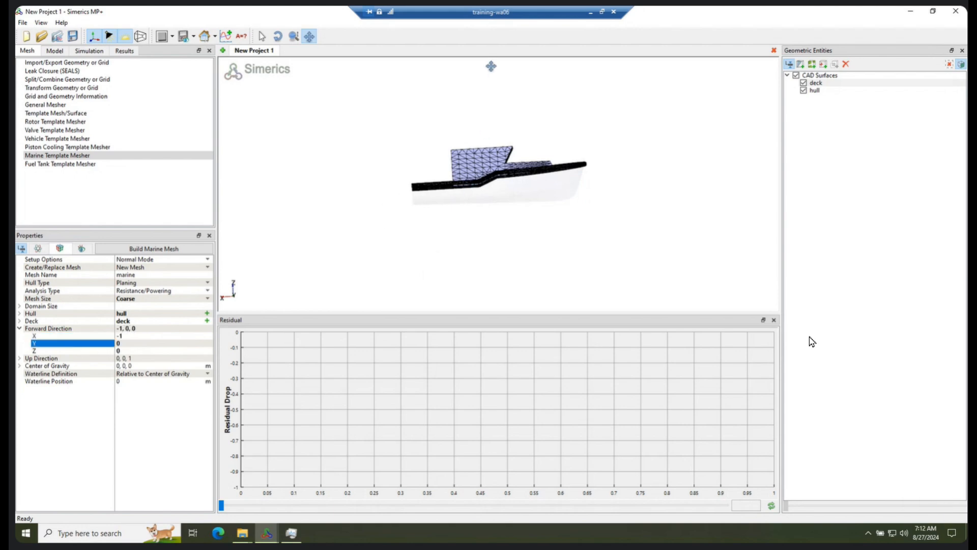
# Set the X coordinate of the center of gravity to 5 m
pyautogui.click(19, 329)
pyautogui.click(20, 343)
pyautogui.click(127, 351)
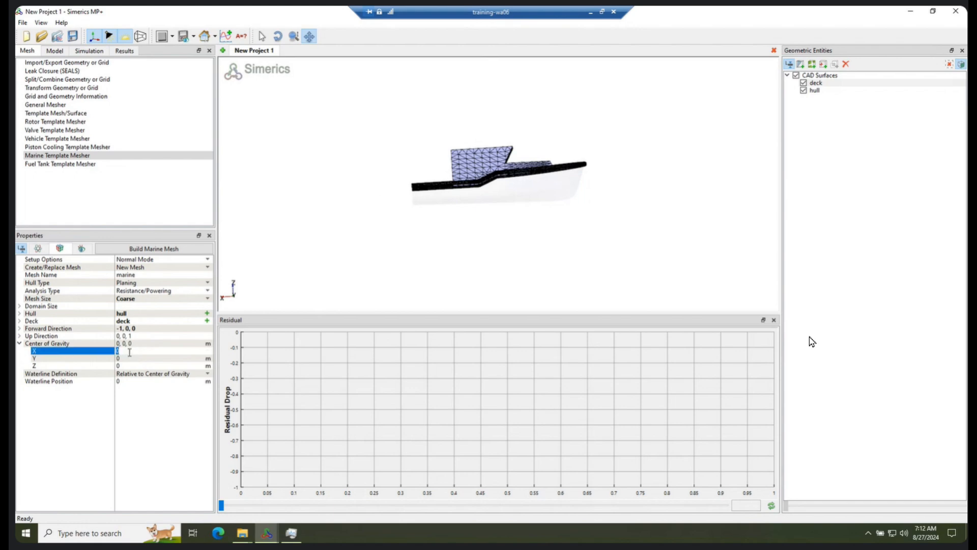
pyautogui.write('5')
pyautogui.press('Down')
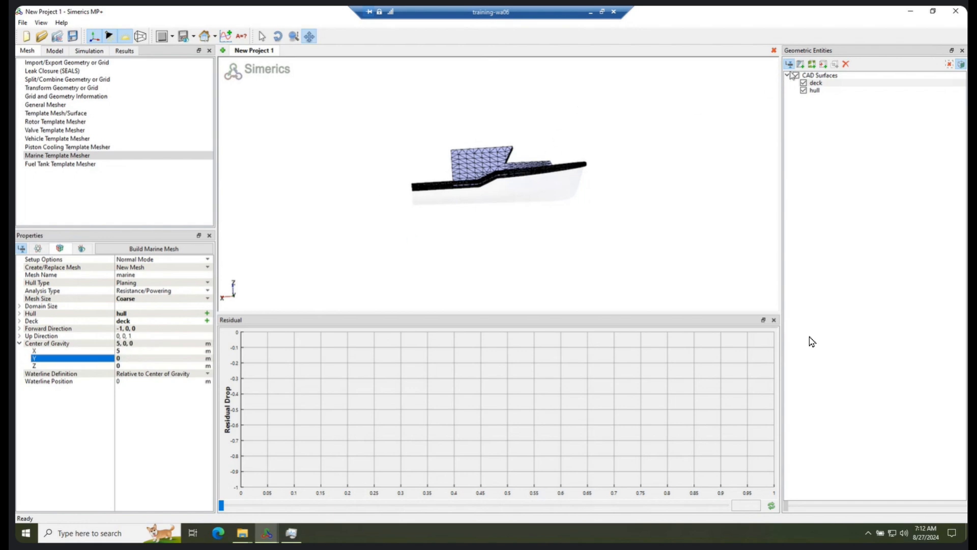
# Create a point and set its X position to 5 m to mark the center of gravity on the boat
pyautogui.click(826, 67)
pyautogui.click(821, 105)
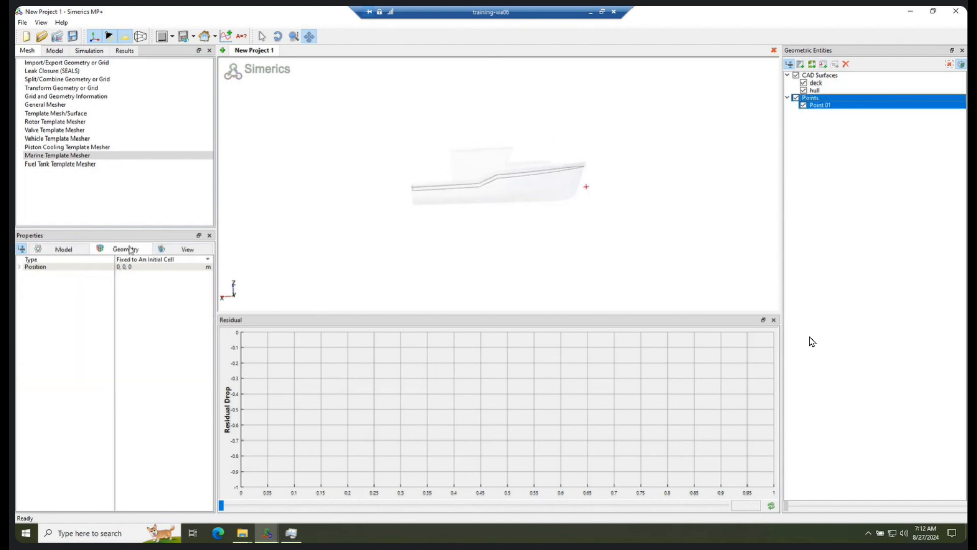
pyautogui.click(19, 268)
pyautogui.click(122, 274)
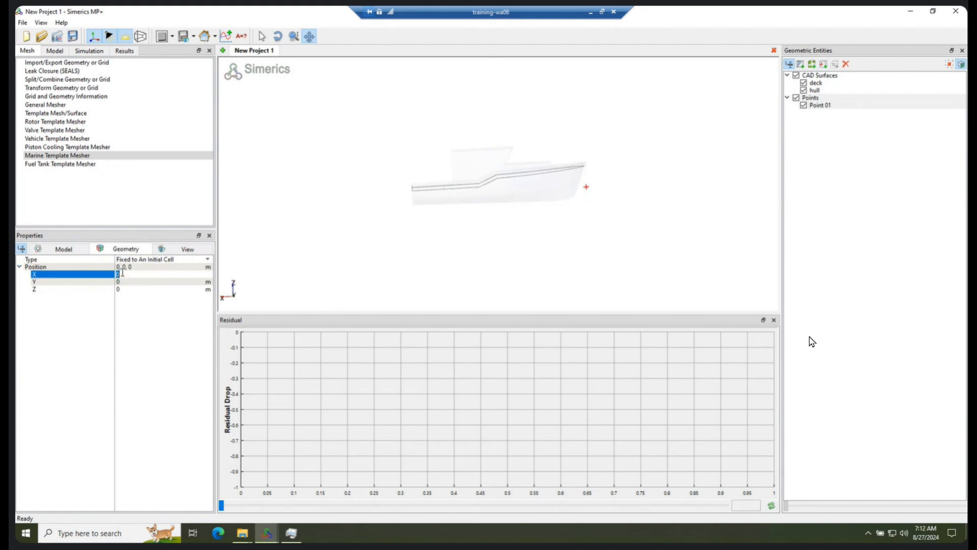
pyautogui.write('5')
pyautogui.press('Down')
pyautogui.moveTo(497, 203)
pyautogui.mouseDown(button='middle')
pyautogui.moveTo(500, 195)
pyautogui.moveTo(482, 204)
pyautogui.mouseUp(button='middle')
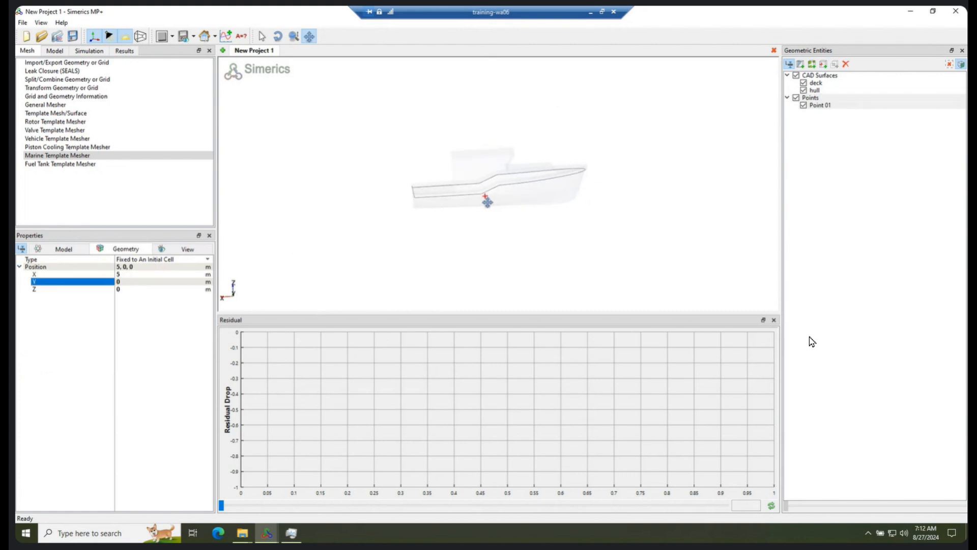
# Go back to the Marine Template Mesher, check the waterline position setting and build the marine mesh
pyautogui.click(77, 155)
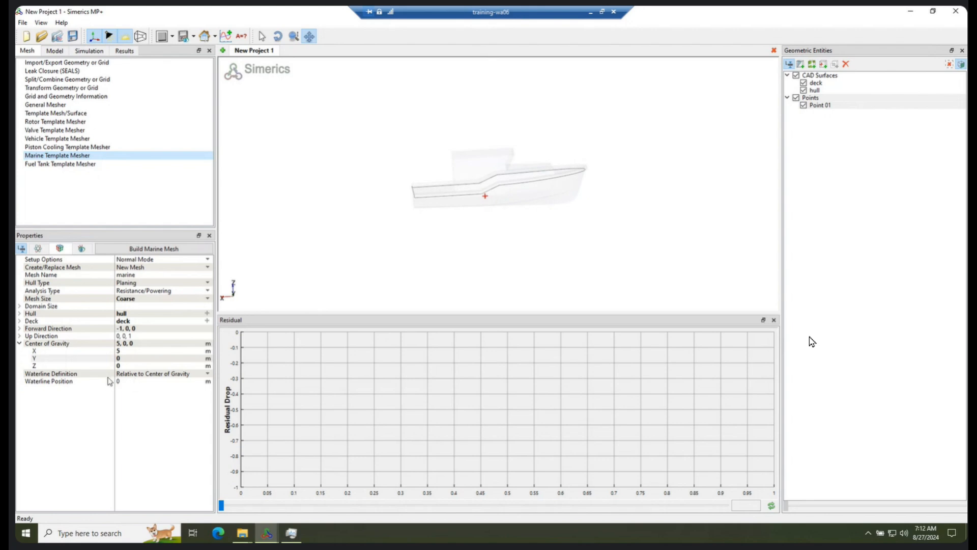
pyautogui.moveTo(527, 192); pyautogui.dragTo(488, 203, button='middle')
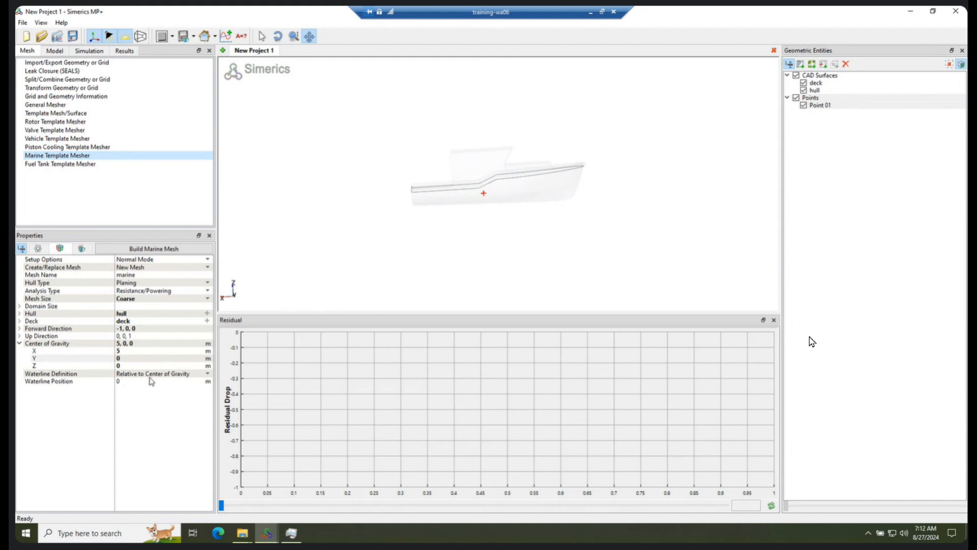
pyautogui.click(148, 382)
pyautogui.click(132, 415)
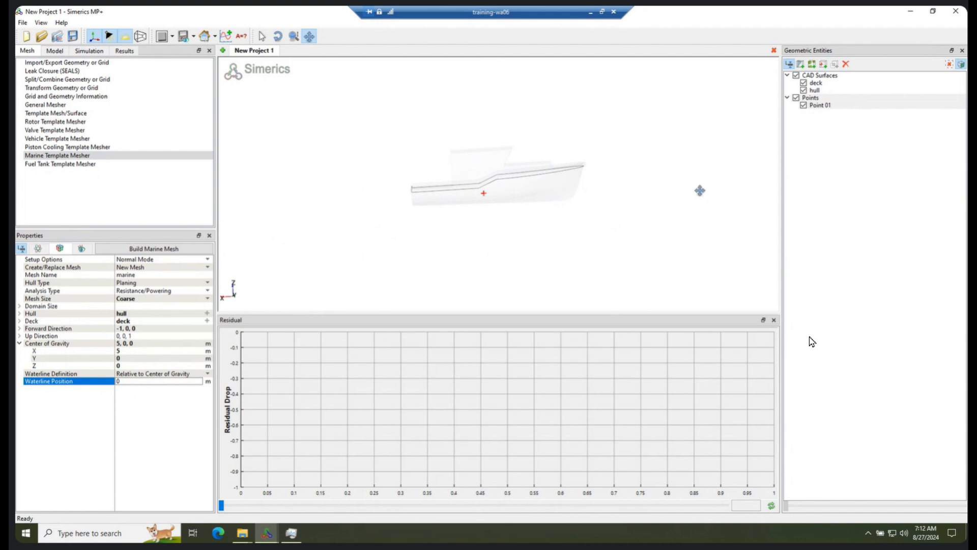
pyautogui.click(157, 250)
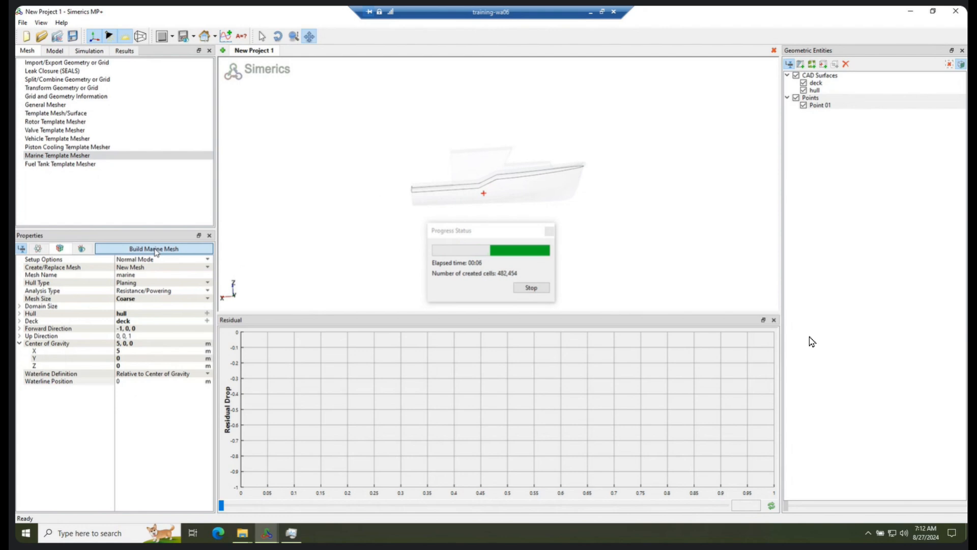
# Inspect the built marine volume and its boundaries, highlighting the hull and deck within the domain
pyautogui.moveTo(548, 196)
pyautogui.mouseDown()
pyautogui.moveTo(567, 175)
pyautogui.moveTo(606, 163)
pyautogui.moveTo(498, 208)
pyautogui.moveTo(551, 207)
pyautogui.mouseUp()
pyautogui.click(824, 83)
pyautogui.moveTo(538, 136); pyautogui.dragTo(689, 124)
pyautogui.click(795, 83)
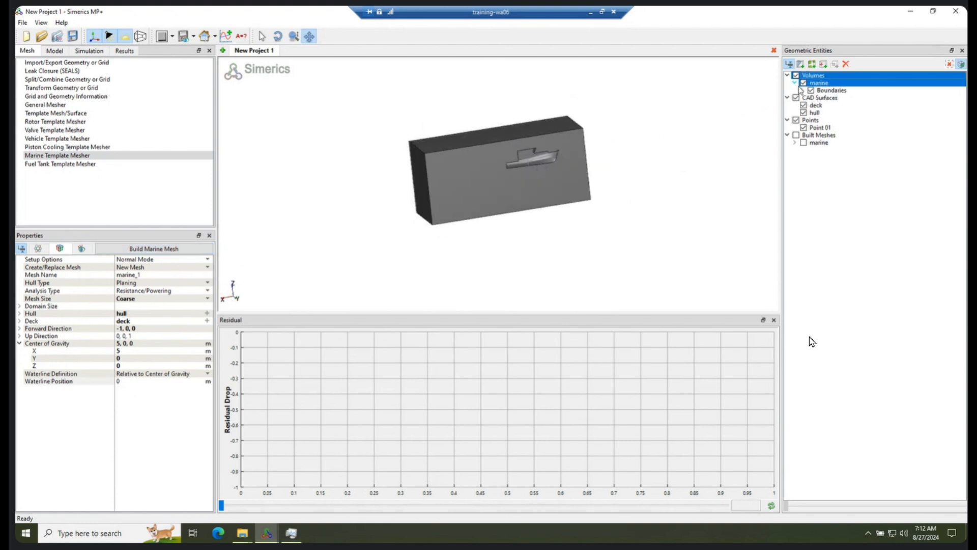
pyautogui.click(803, 91)
pyautogui.click(829, 105)
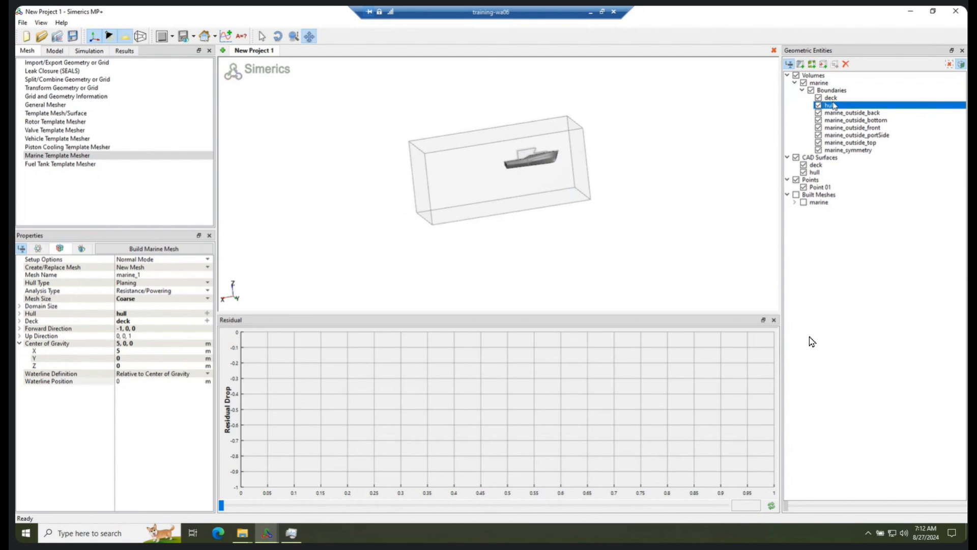
pyautogui.click(834, 99)
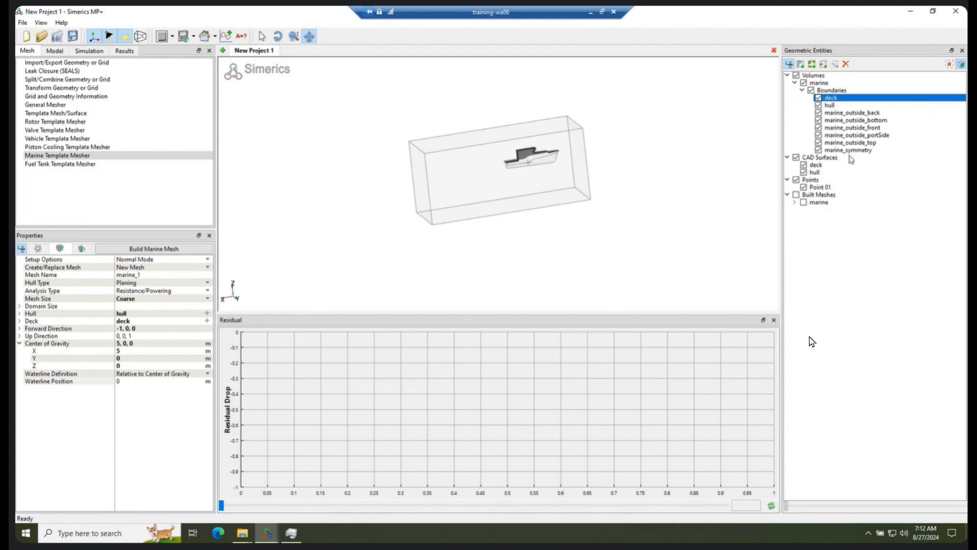
pyautogui.moveTo(652, 179); pyautogui.dragTo(585, 161)
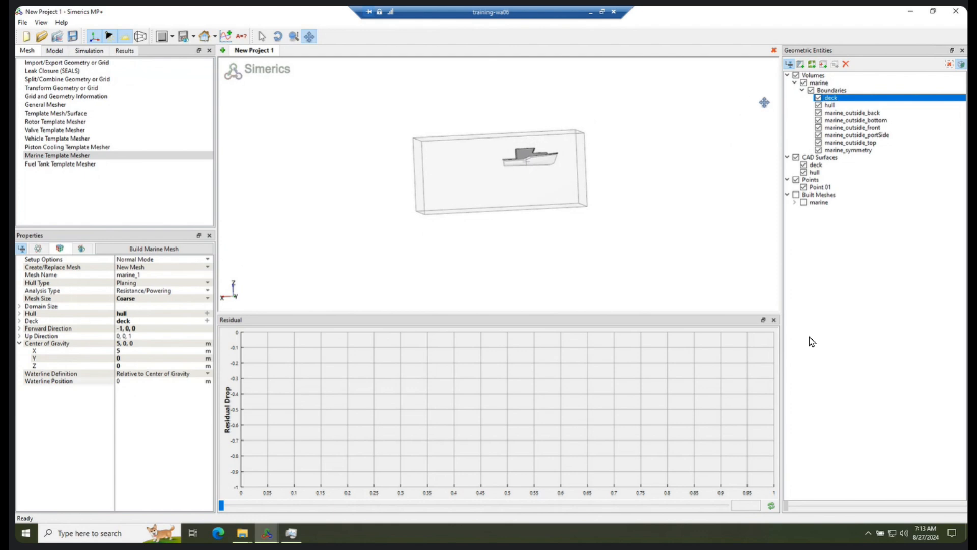
# Set the body mass to 6000 kg in the Marine module's model settings
pyautogui.click(55, 51)
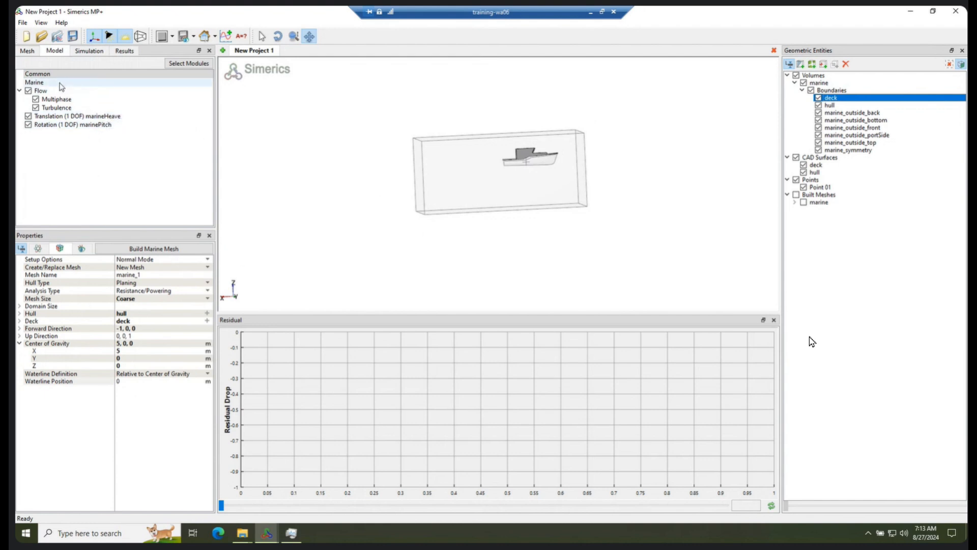
pyautogui.click(60, 83)
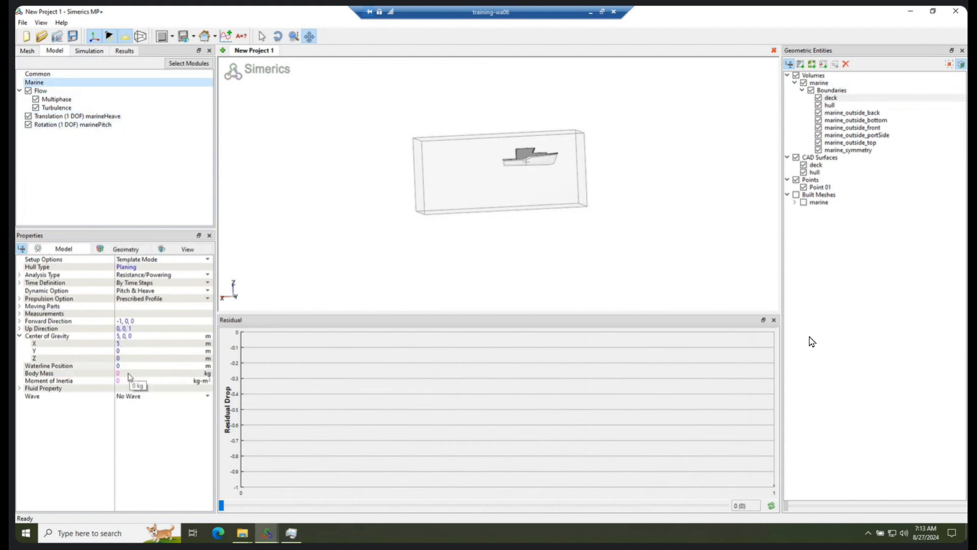
pyautogui.click(129, 375)
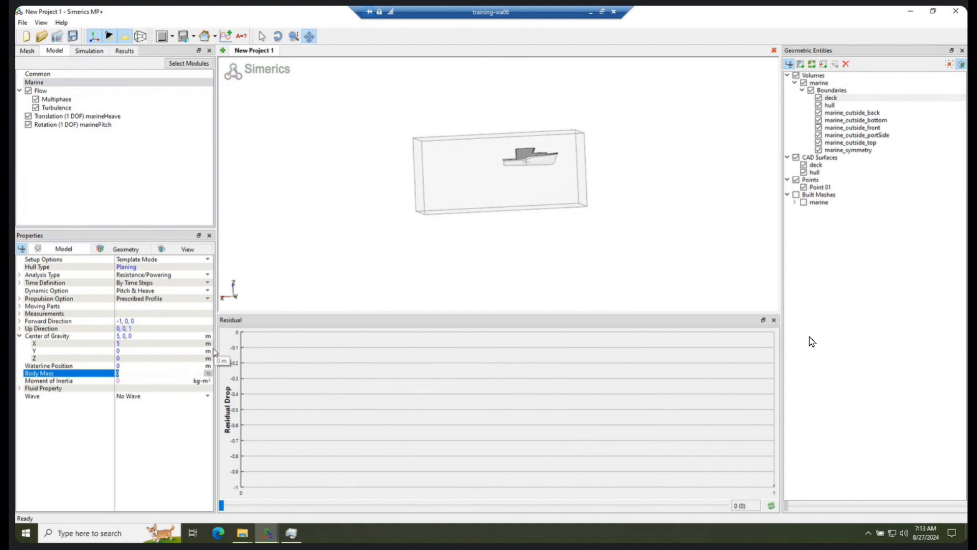
pyautogui.write('6000')
pyautogui.press('Tab')
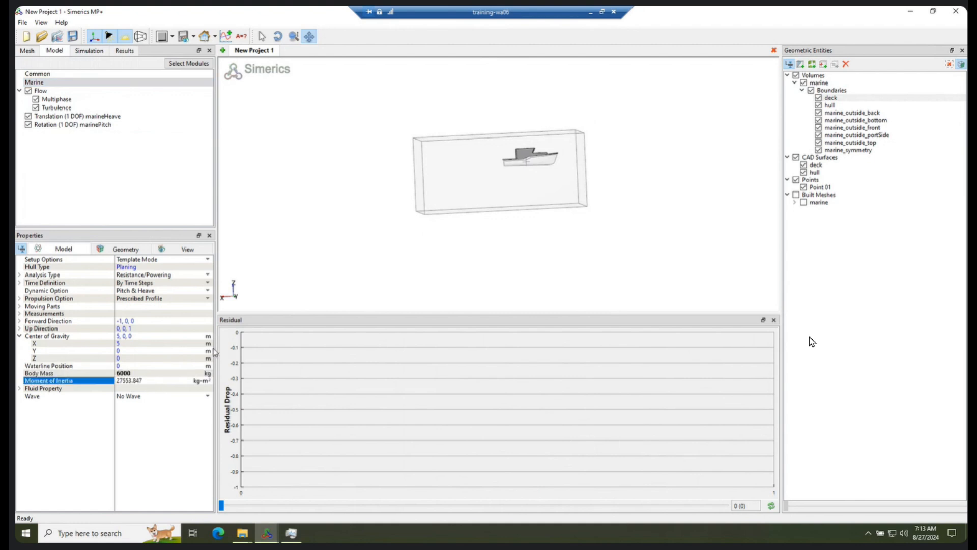
# Set the target velocity under the Marine module's propulsion option to 30 knots
pyautogui.click(20, 299)
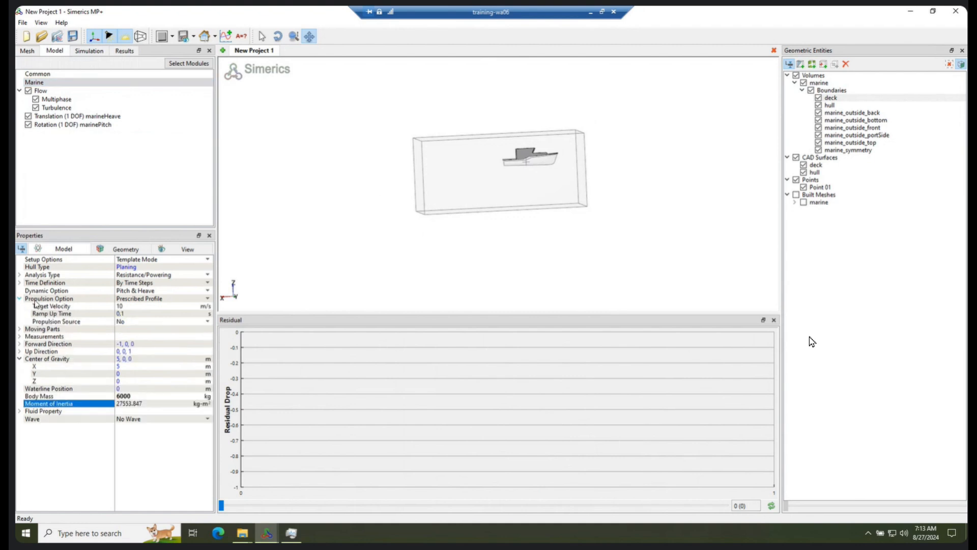
pyautogui.click(132, 306)
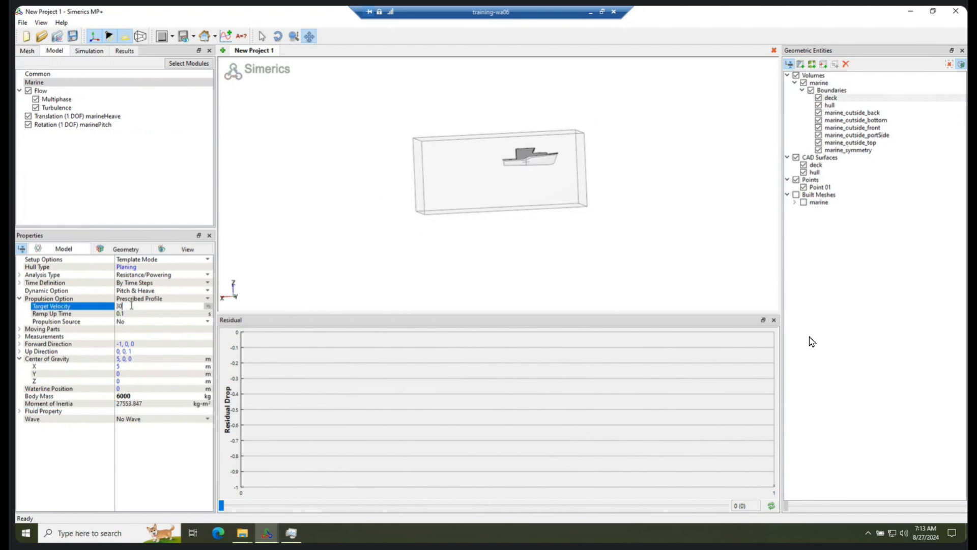
pyautogui.write('30')
pyautogui.press('Return')
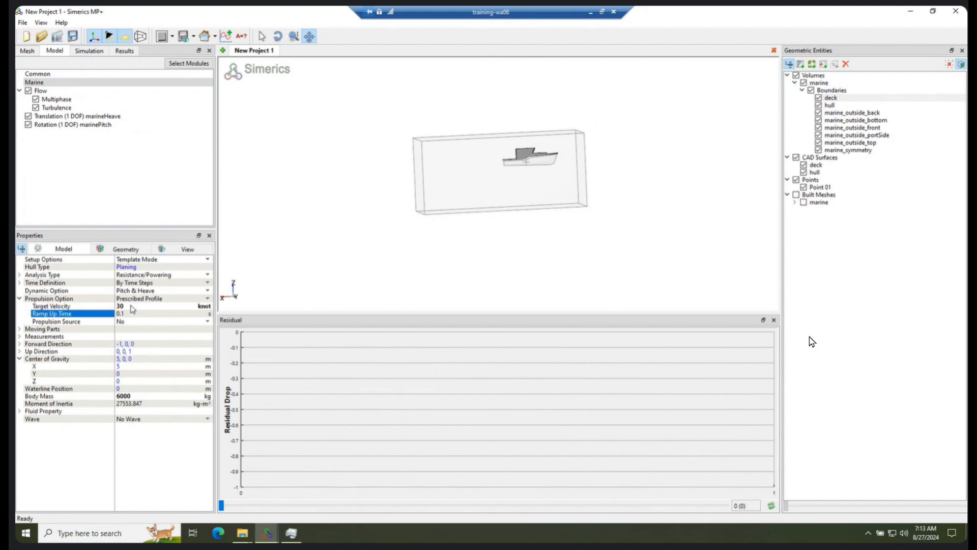
# Start saving the project, and create and open a new folder named demo1 inside the workBoat demo folder
pyautogui.click(22, 22)
pyautogui.click(44, 115)
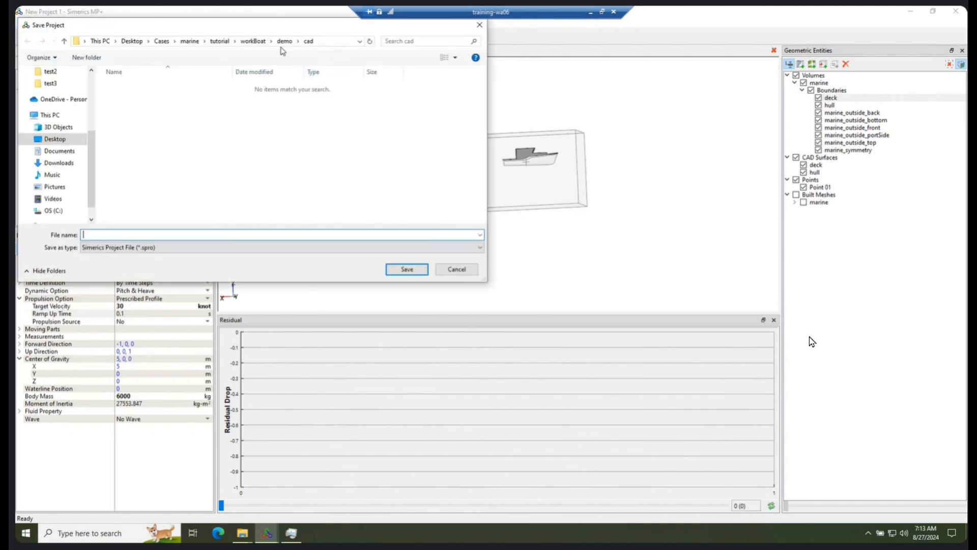
pyautogui.click(284, 42)
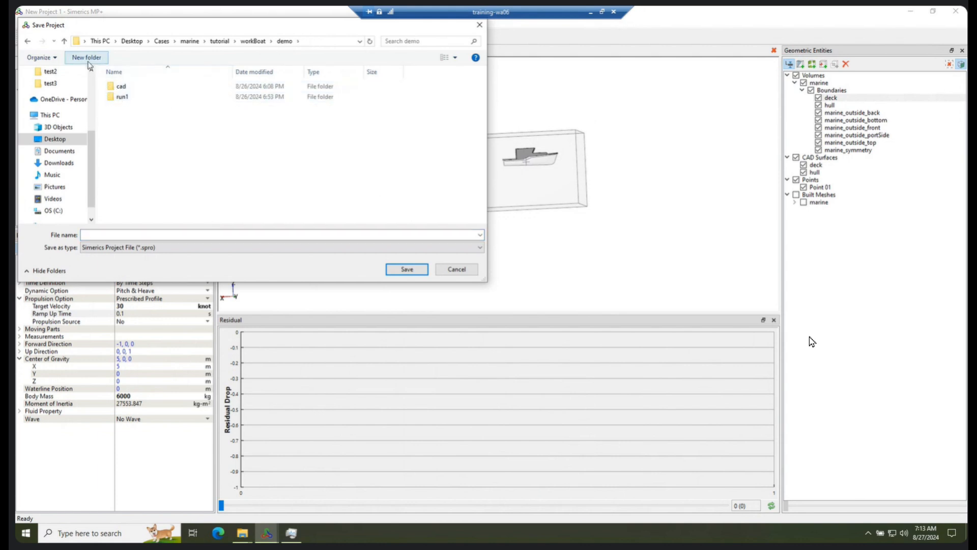
pyautogui.click(86, 58)
pyautogui.write('t')
pyautogui.write('emo')
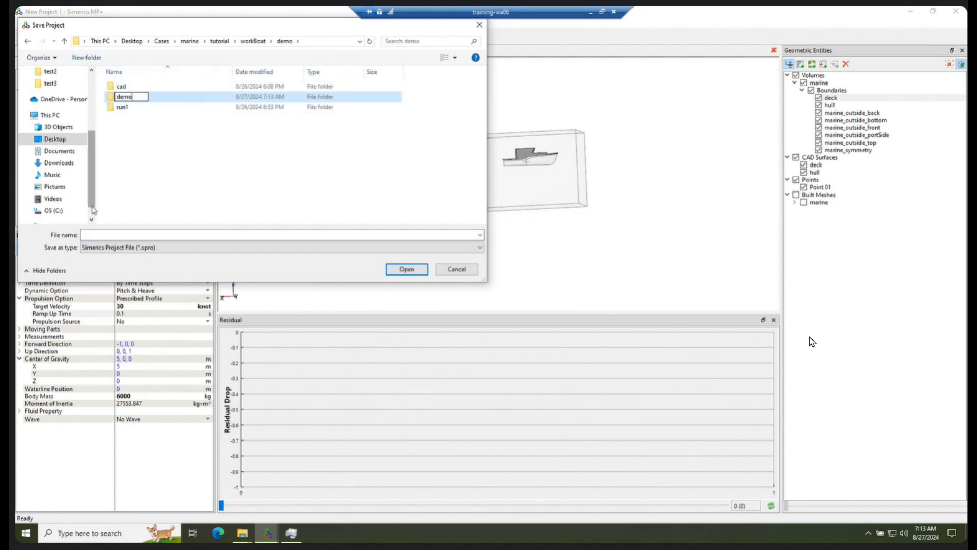
pyautogui.press('Return')
pyautogui.press('Return')
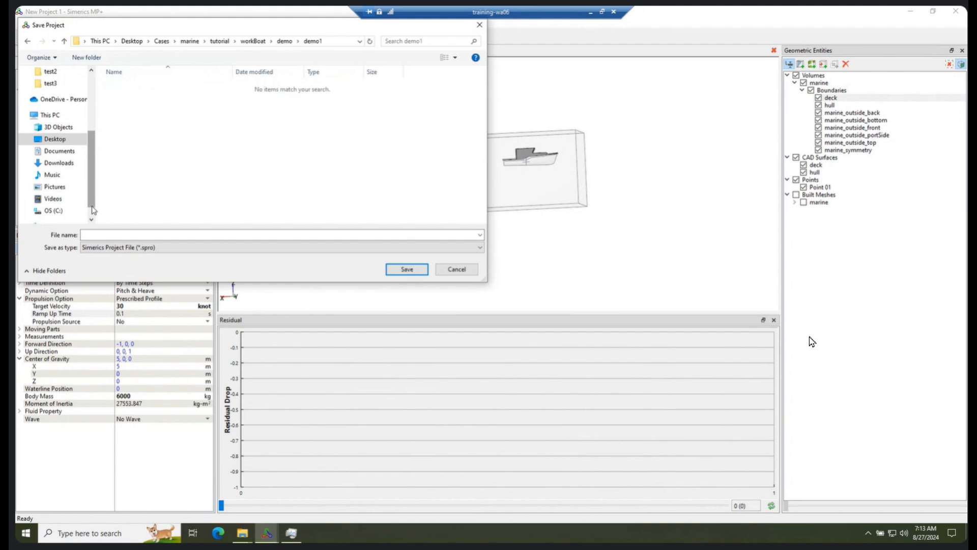
# Save the project as demo_run1 in the demo1 folder
pyautogui.click(142, 237)
pyautogui.write('dem')
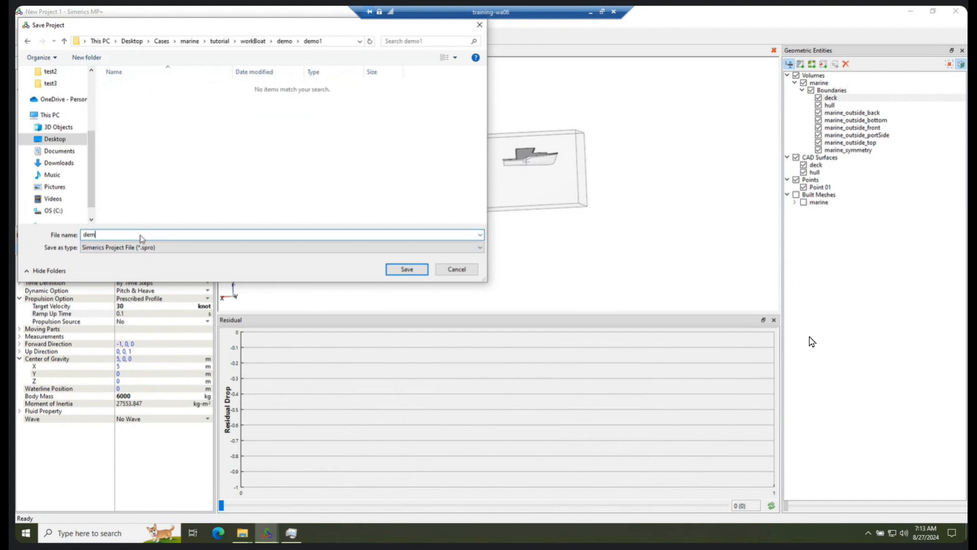
pyautogui.write('o_run1')
pyautogui.press('Return')
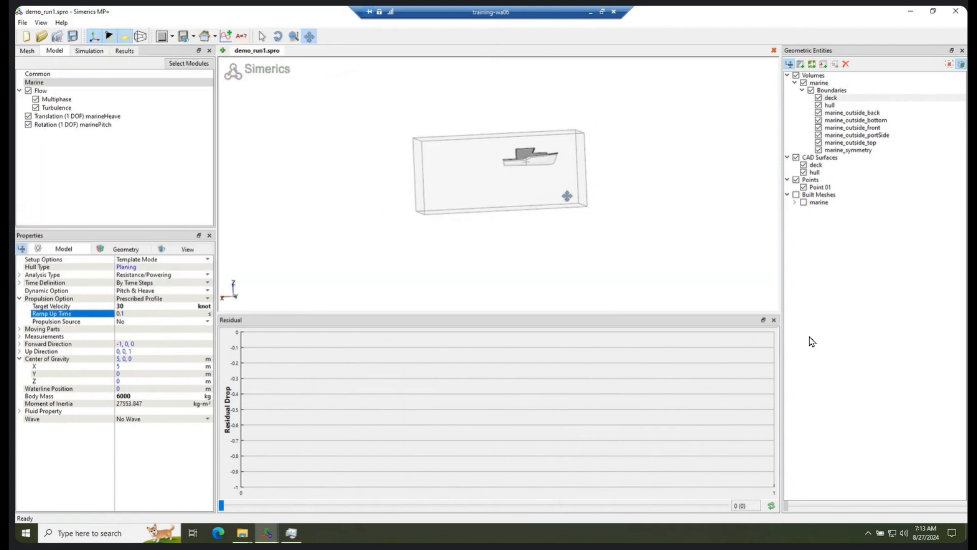
# Start the transient simulation from initial values
pyautogui.click(90, 51)
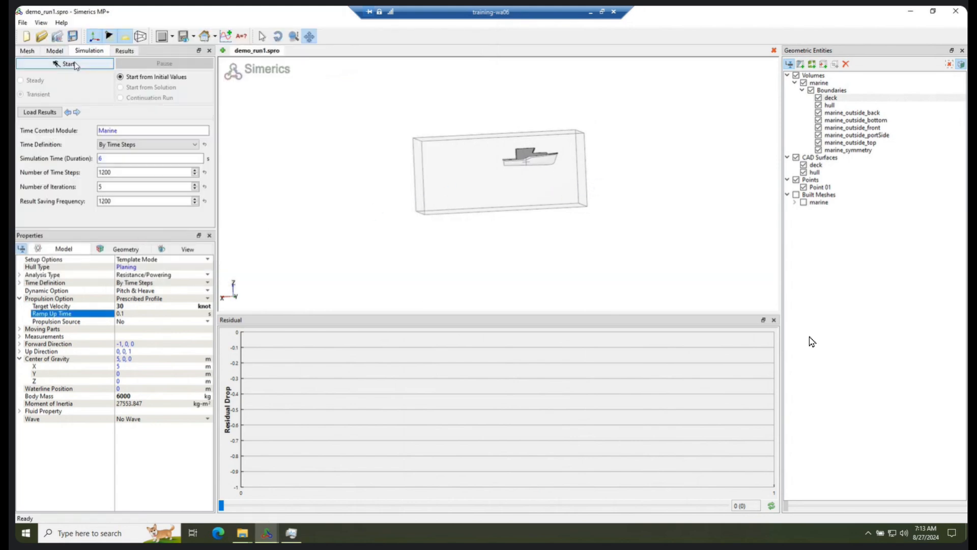
pyautogui.click(64, 65)
pyautogui.click(57, 63)
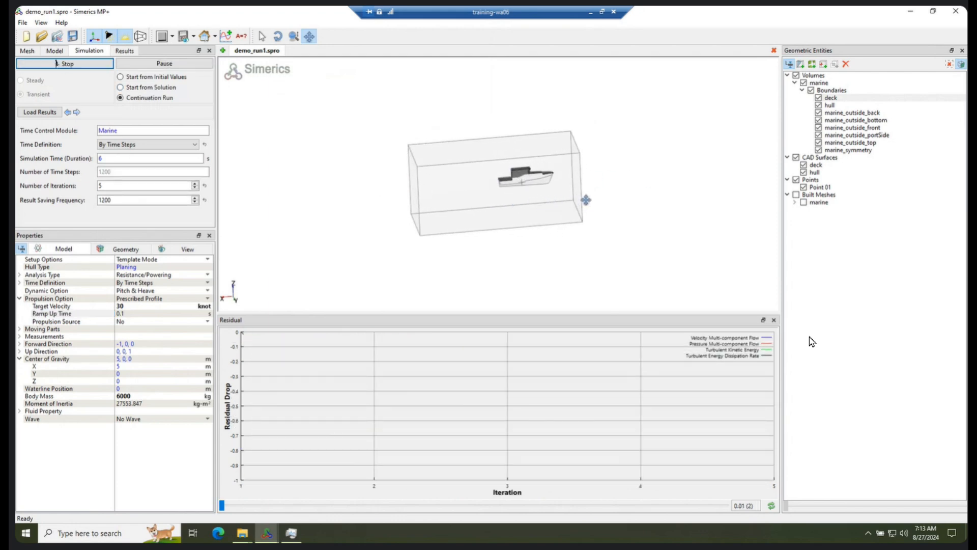
# Create an isosurface of the water component's volume fraction at a single value of 0.5
pyautogui.click(812, 64)
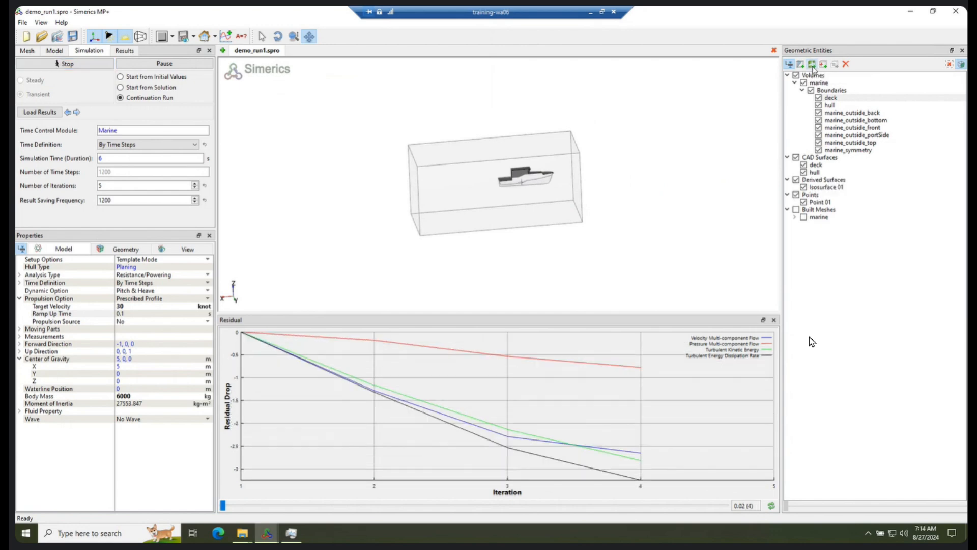
pyautogui.click(122, 249)
pyautogui.click(124, 275)
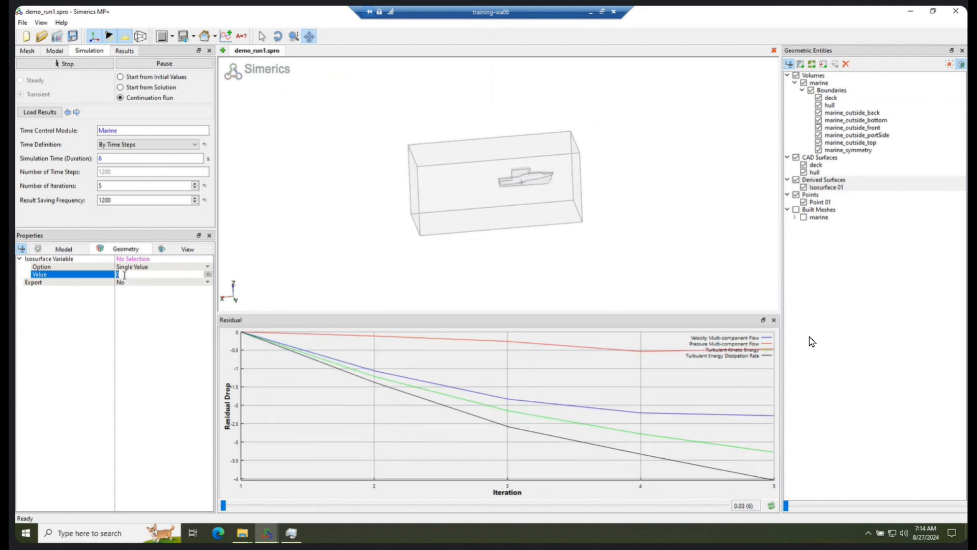
pyautogui.click(124, 280)
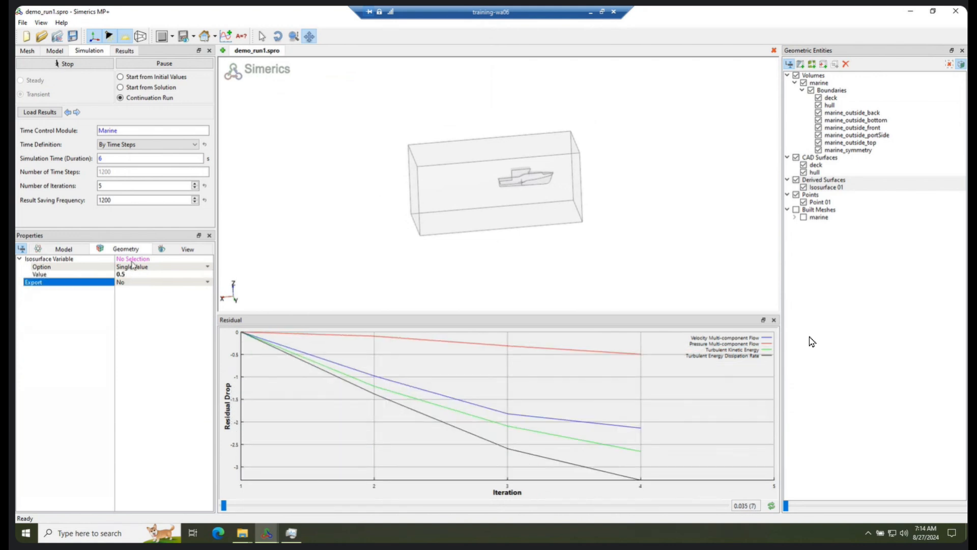
pyautogui.click(133, 259)
pyautogui.click(133, 259)
pyautogui.click(153, 334)
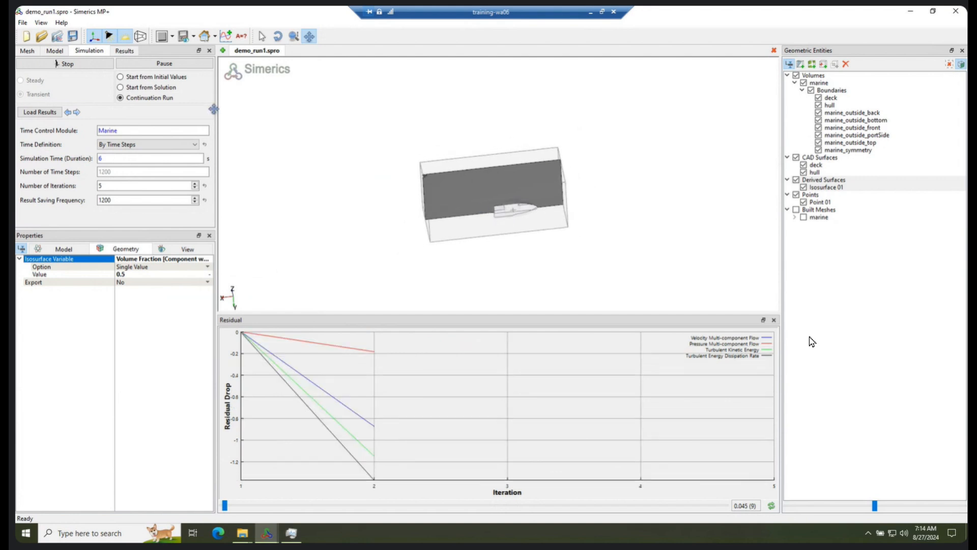
# Color the isosurface by the Marine Free Surface Elevation over a range of -0.5 to 0.5 m and hide its outline
pyautogui.click(124, 51)
pyautogui.click(134, 63)
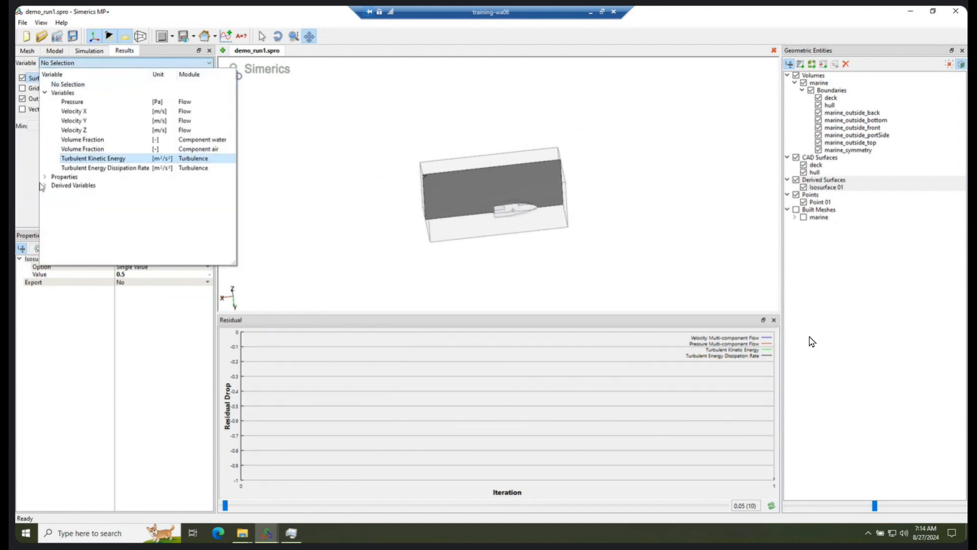
pyautogui.click(44, 185)
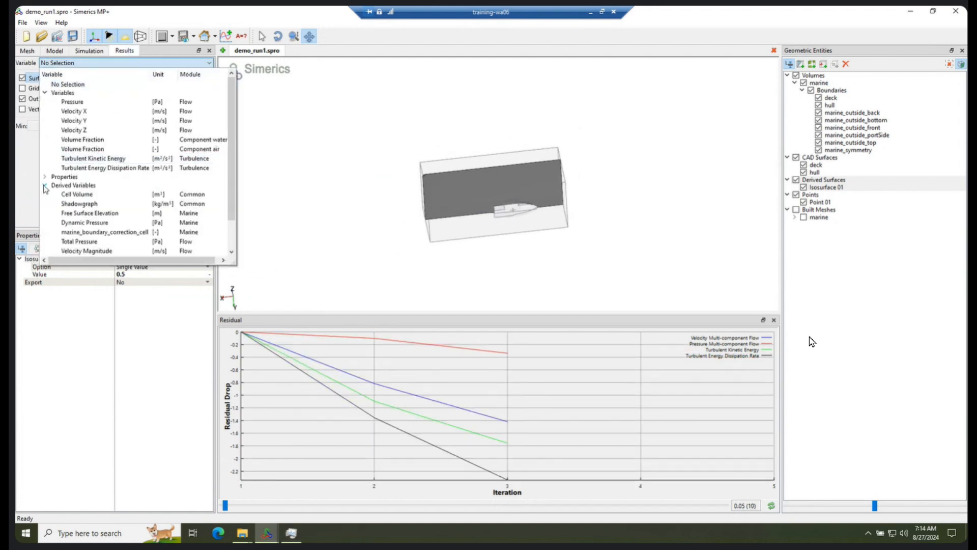
pyautogui.click(81, 214)
pyautogui.write('-0')
pyautogui.write('.5')
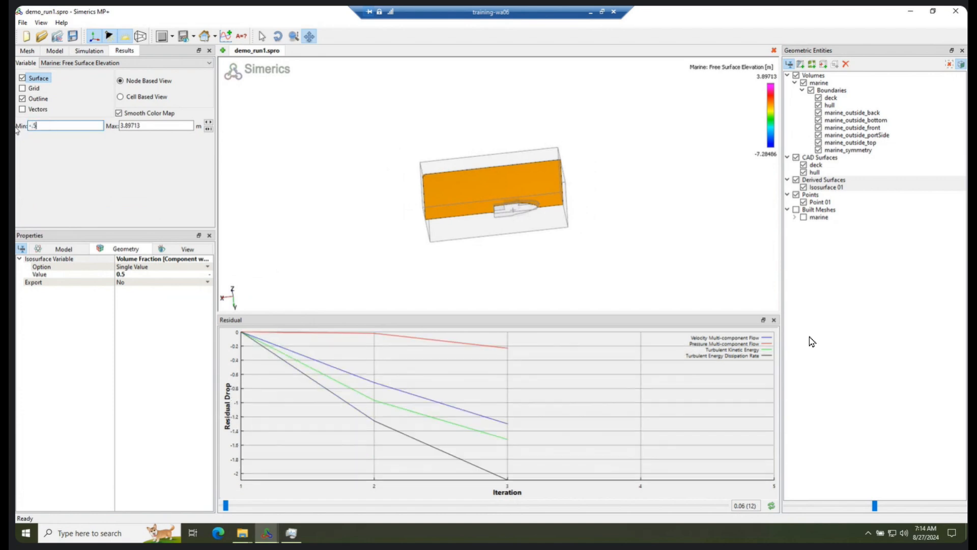
pyautogui.press('Tab')
pyautogui.write('.5')
pyautogui.press('Return')
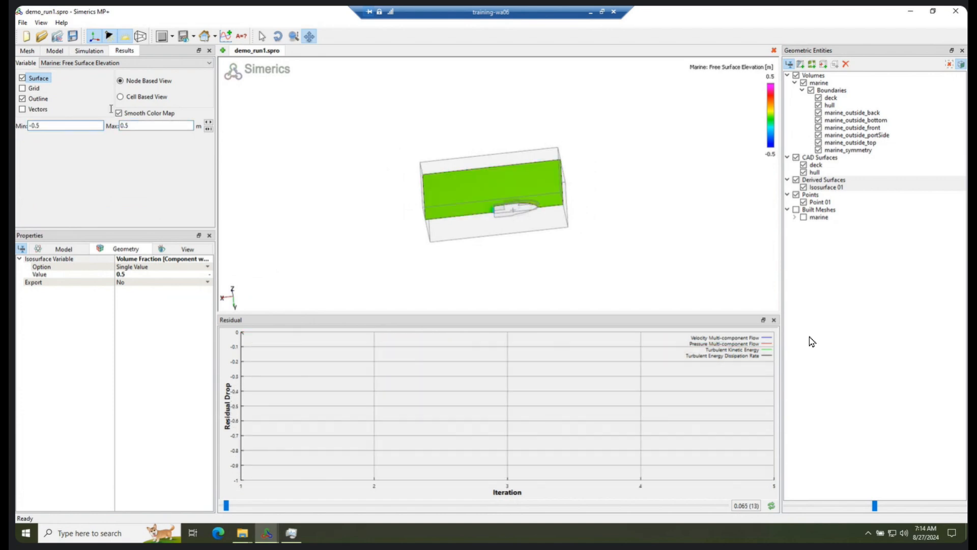
pyautogui.click(22, 100)
# Examine the free surface elevation around the boat's stern and bow from close up
pyautogui.scroll(3, 509, 214)
pyautogui.moveTo(509, 215); pyautogui.dragTo(515, 160)
pyautogui.moveTo(515, 160); pyautogui.dragTo(524, 180, button='middle')
pyautogui.scroll(4, 524, 188)
pyautogui.moveTo(508, 174); pyautogui.dragTo(409, 119)
pyautogui.scroll(4, 480, 178)
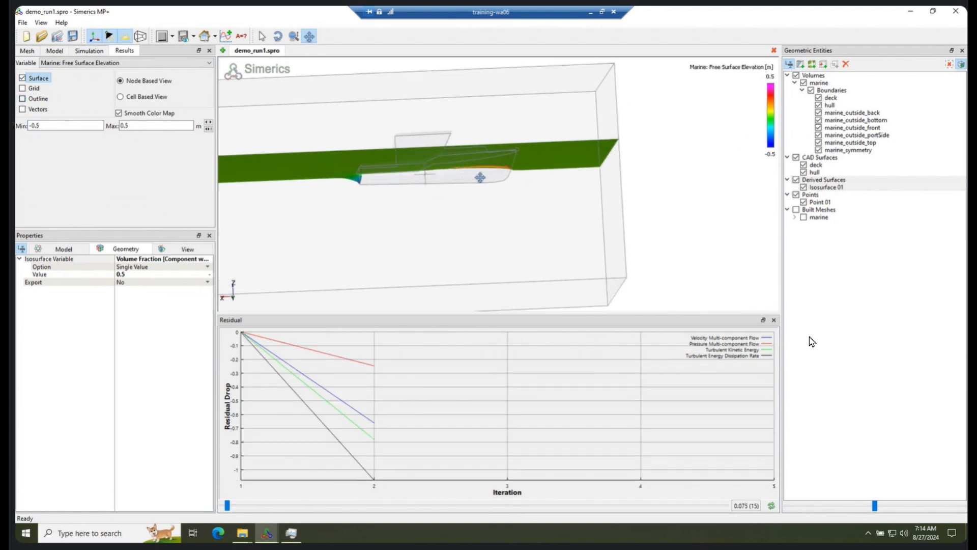
pyautogui.moveTo(480, 185); pyautogui.dragTo(595, 185)
pyautogui.moveTo(388, 148); pyautogui.dragTo(459, 232, button='middle')
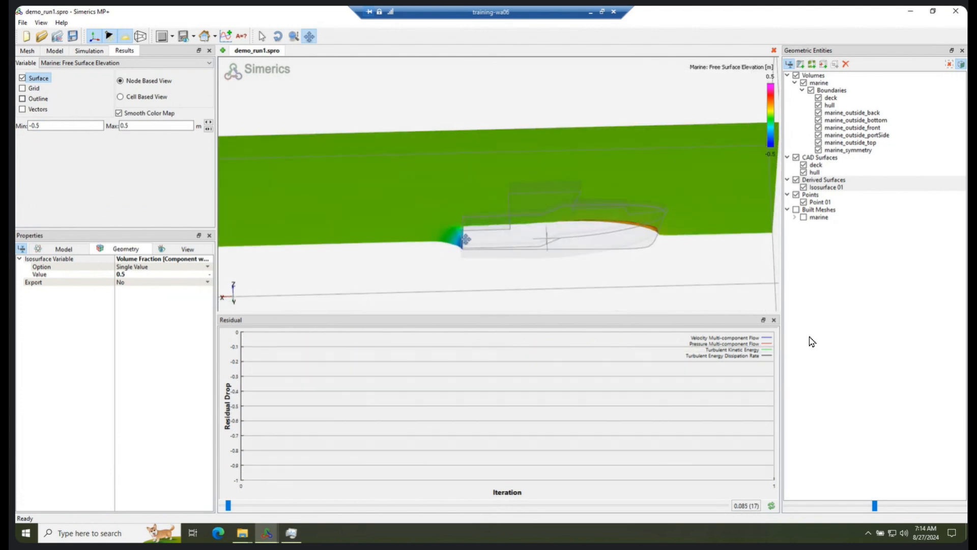
pyautogui.moveTo(571, 242); pyautogui.dragTo(572, 236, button='middle')
pyautogui.moveTo(621, 230); pyautogui.dragTo(566, 230)
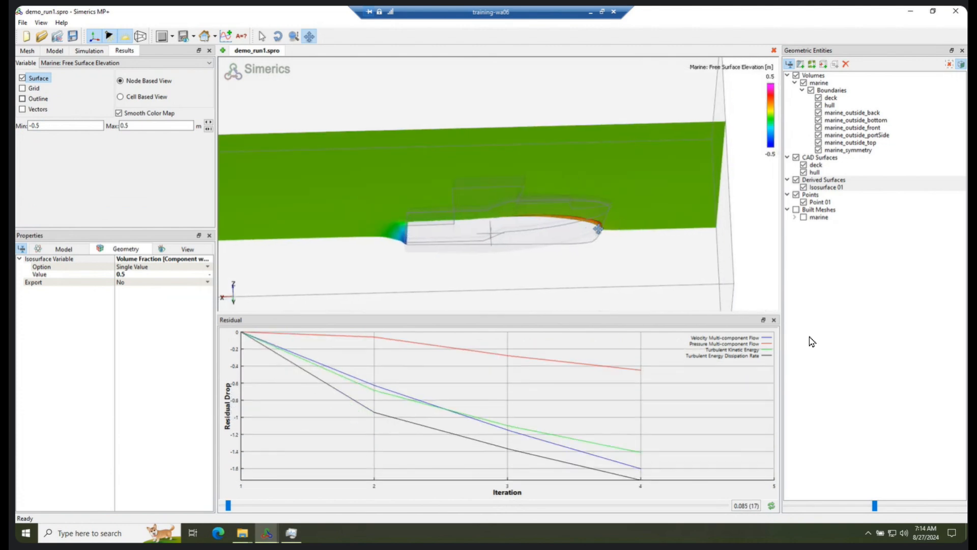
pyautogui.moveTo(584, 216); pyautogui.dragTo(580, 184, button='middle')
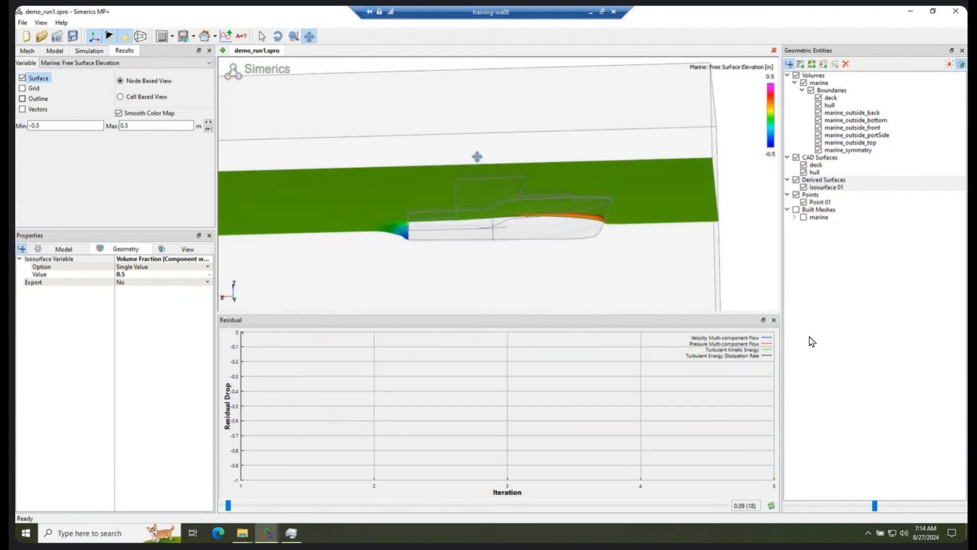
# Add two XY plots and chart the Marine module's Total Resistance in Plot 1
pyautogui.click(225, 37)
pyautogui.click(225, 36)
pyautogui.click(263, 320)
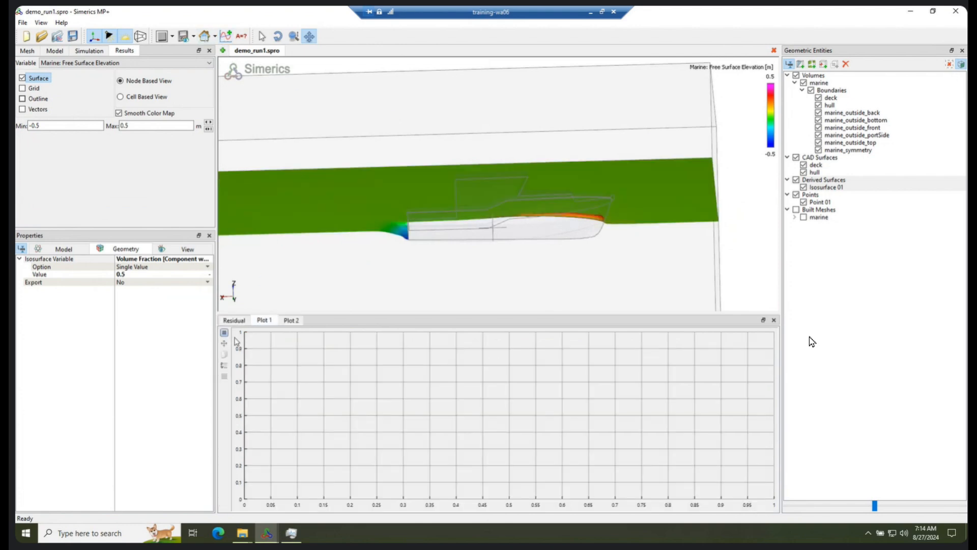
pyautogui.click(55, 51)
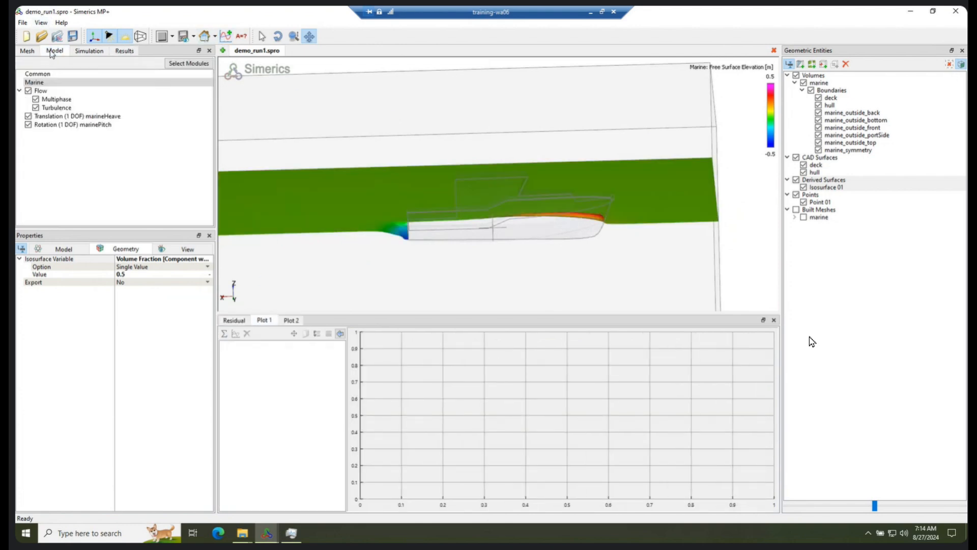
pyautogui.click(46, 83)
pyautogui.click(257, 354)
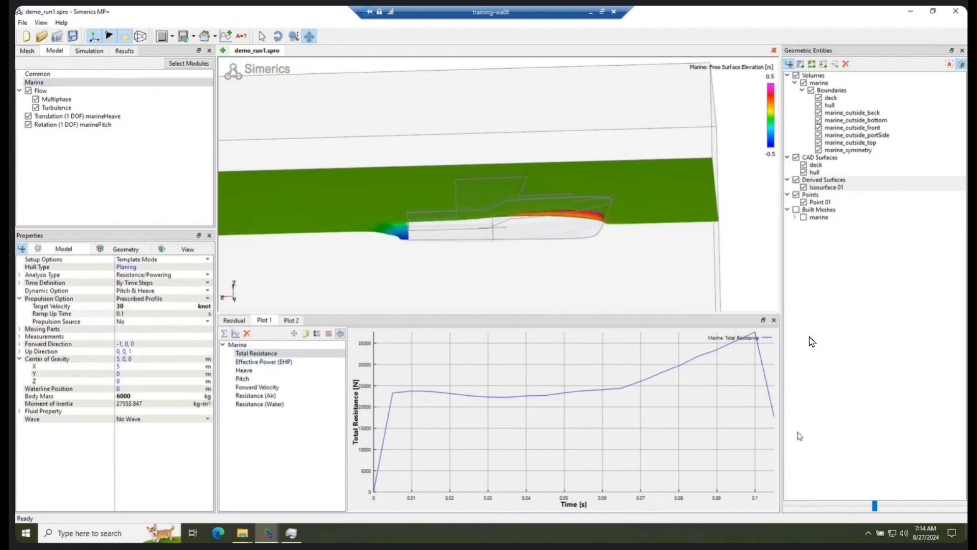
# Chart the Marine module's Heave in Plot 2 and its Pitch in a newly added third plot
pyautogui.click(291, 320)
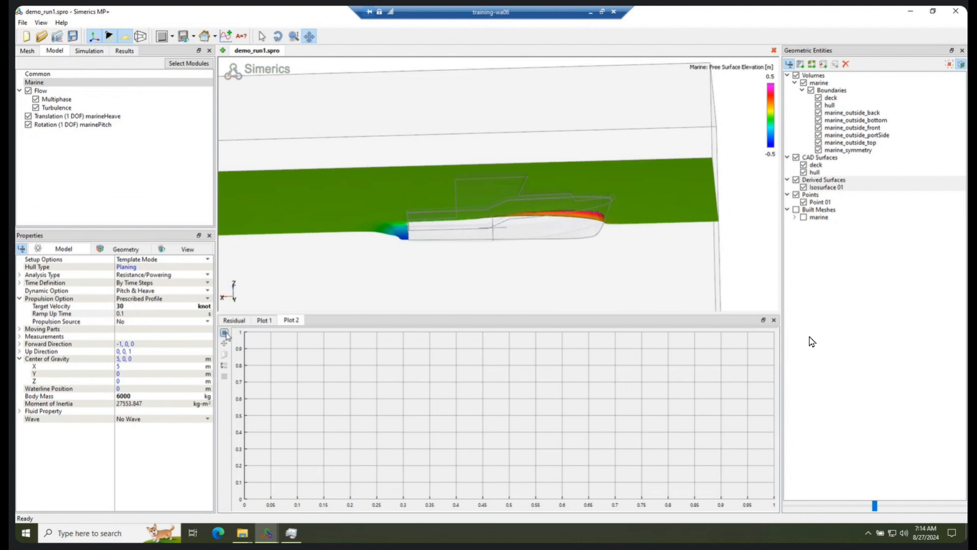
pyautogui.click(244, 371)
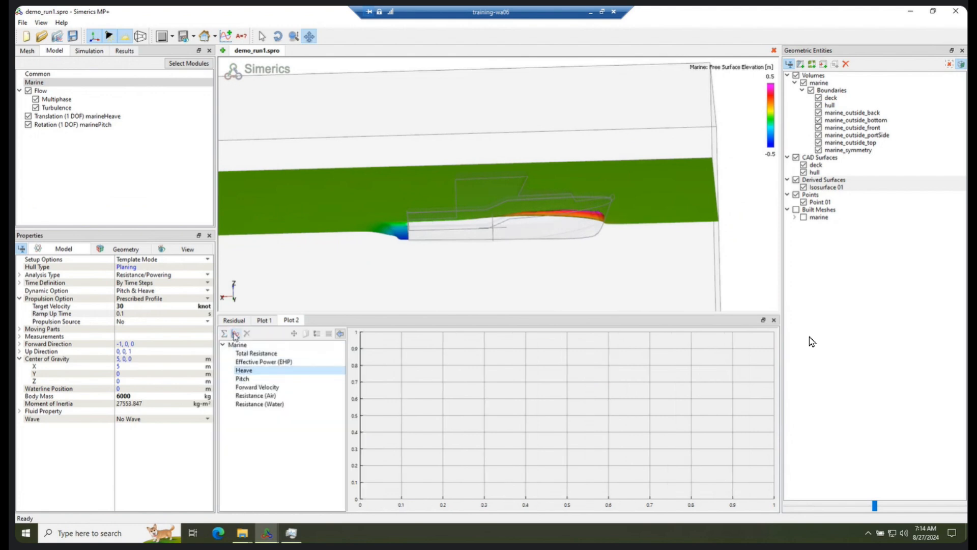
pyautogui.click(226, 35)
pyautogui.click(318, 320)
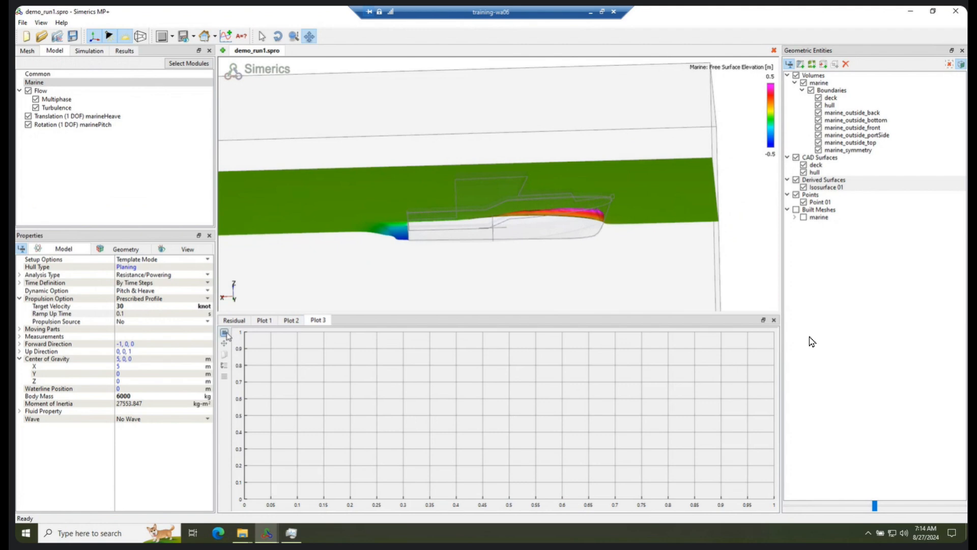
pyautogui.click(242, 379)
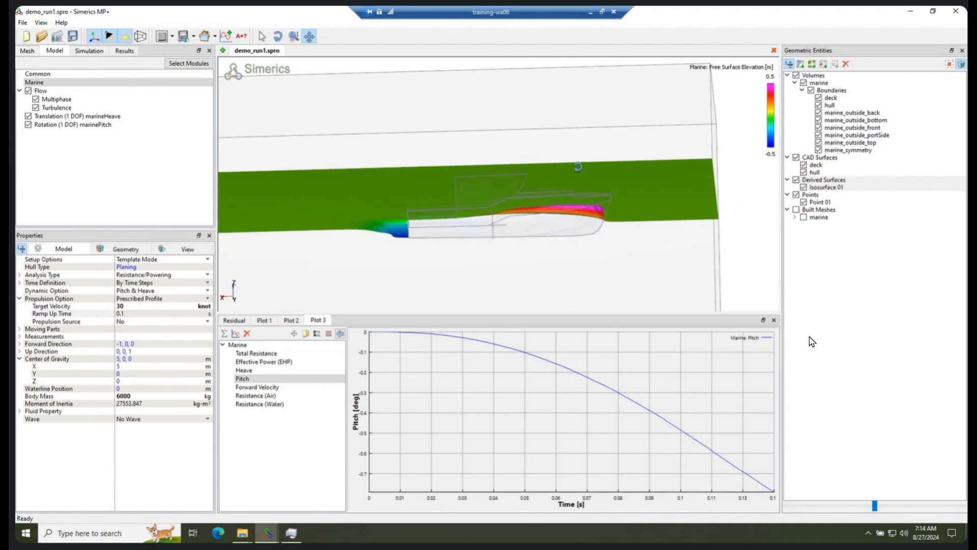
# Highlight the hull boundary, and chart the Marine module's Forward Velocity in a newly added fourth plot
pyautogui.click(829, 106)
pyautogui.moveTo(475, 138); pyautogui.dragTo(476, 158)
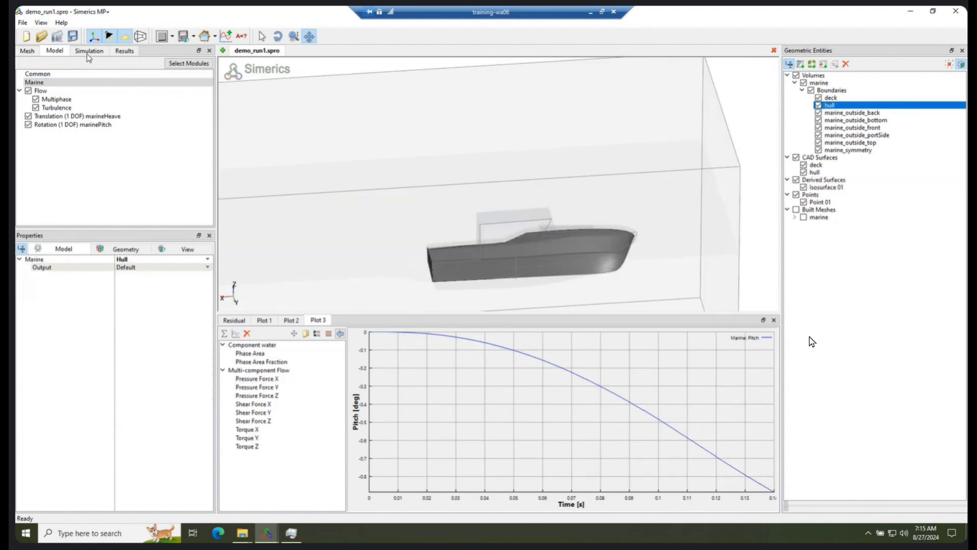
pyautogui.click(226, 35)
pyautogui.click(344, 321)
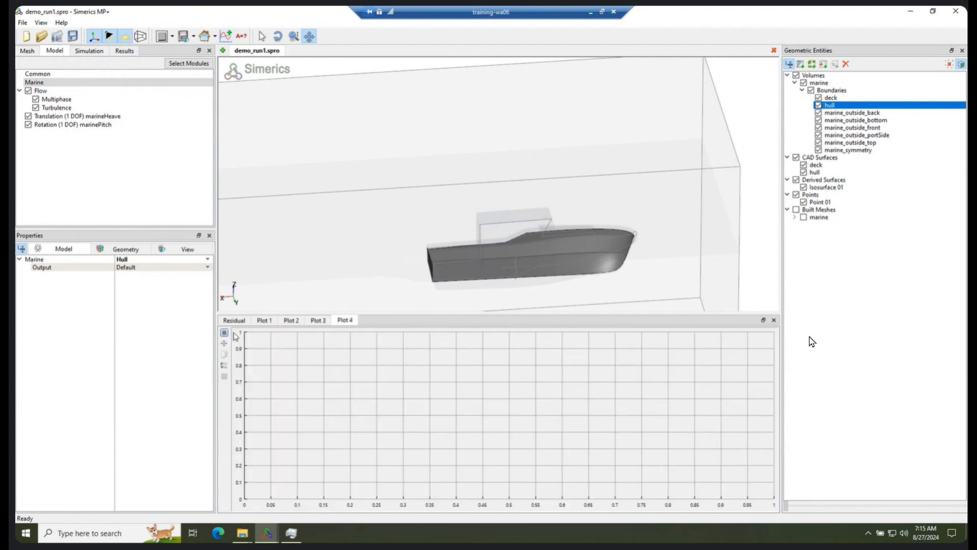
pyautogui.click(43, 83)
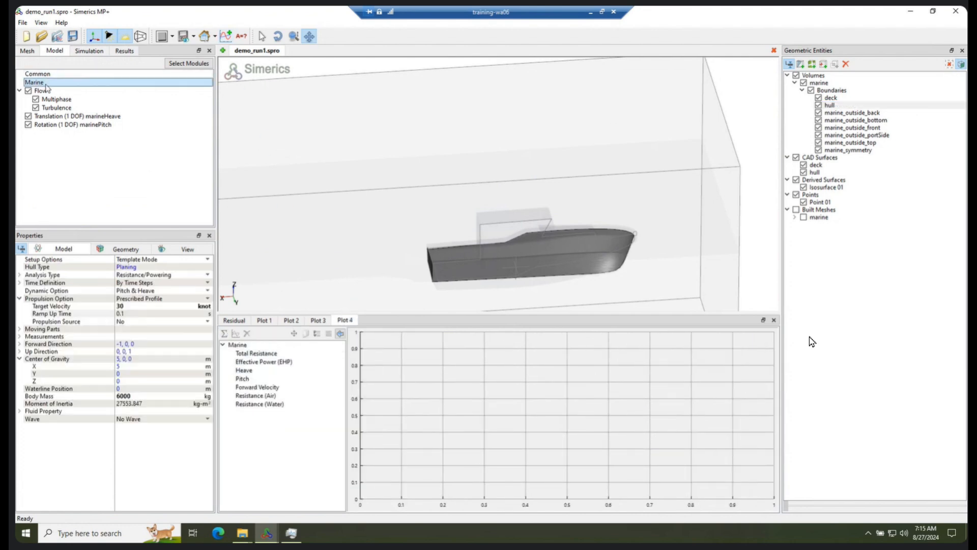
pyautogui.click(257, 387)
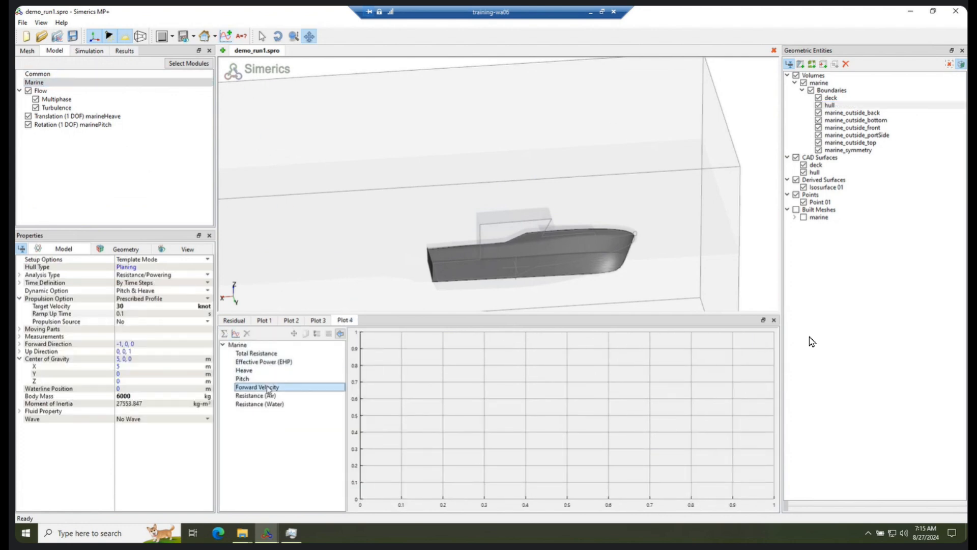
pyautogui.click(236, 334)
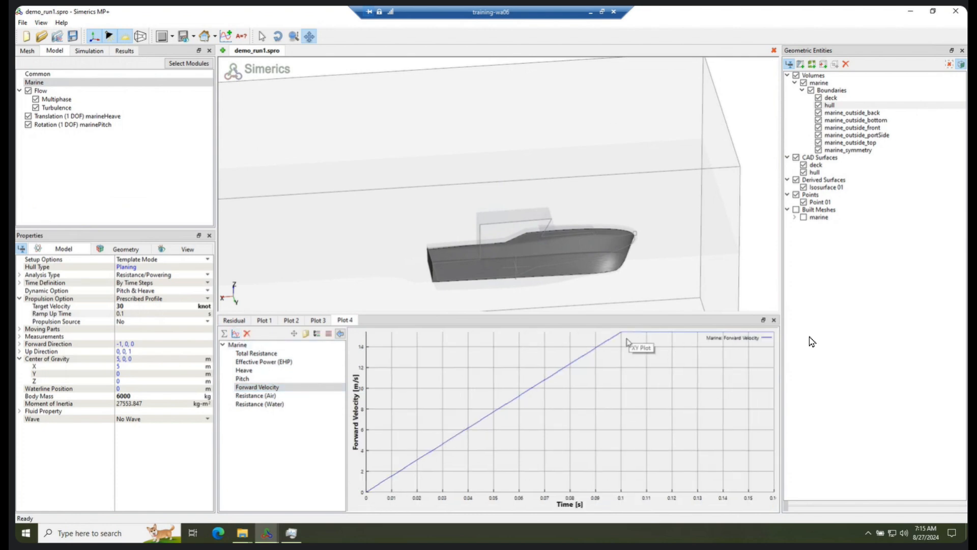
# Color the hull boundary by the Marine module's Dynamic Pressure
pyautogui.moveTo(611, 346); pyautogui.dragTo(585, 374)
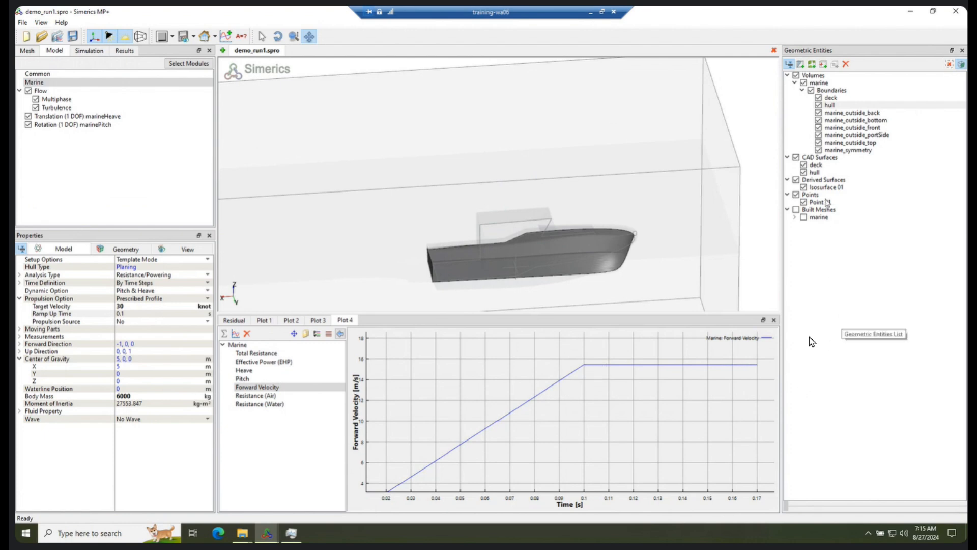
pyautogui.click(825, 181)
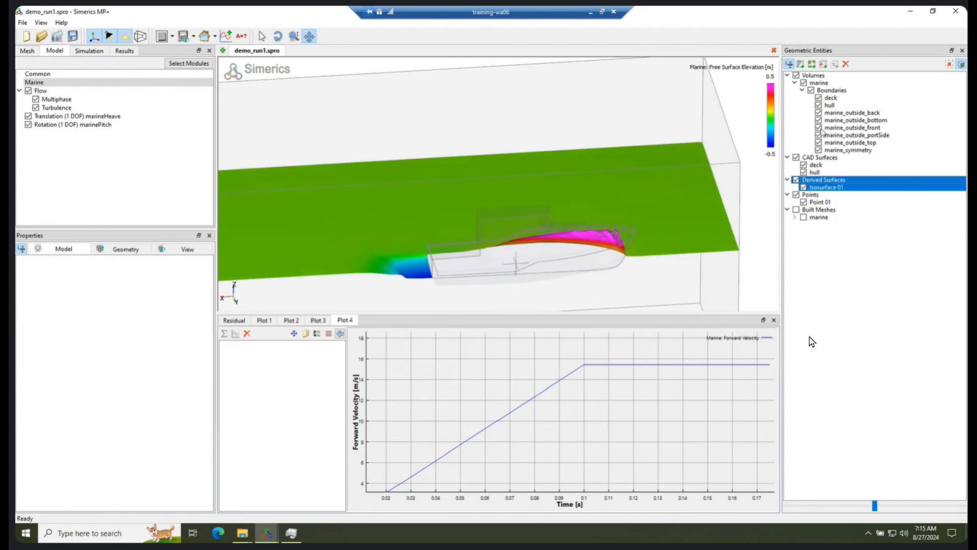
pyautogui.click(830, 105)
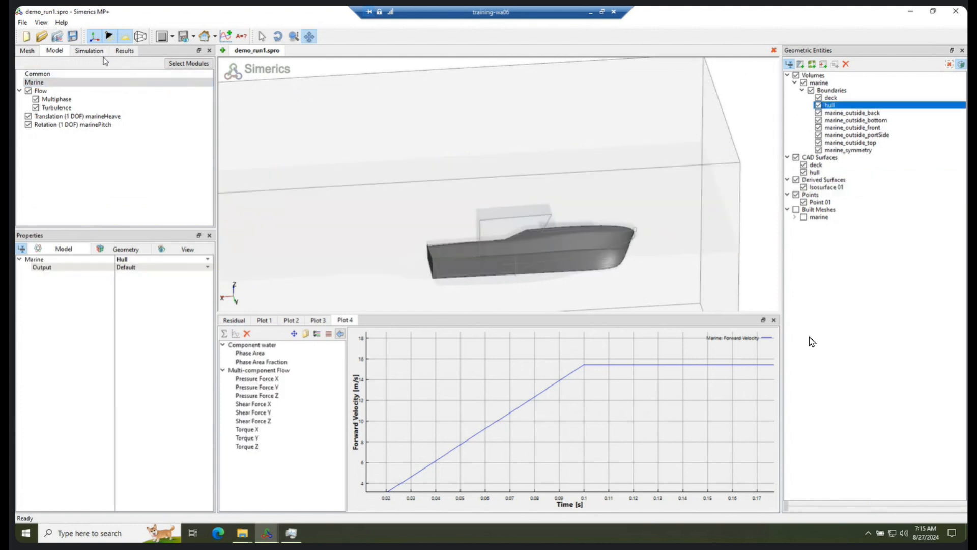
pyautogui.click(123, 51)
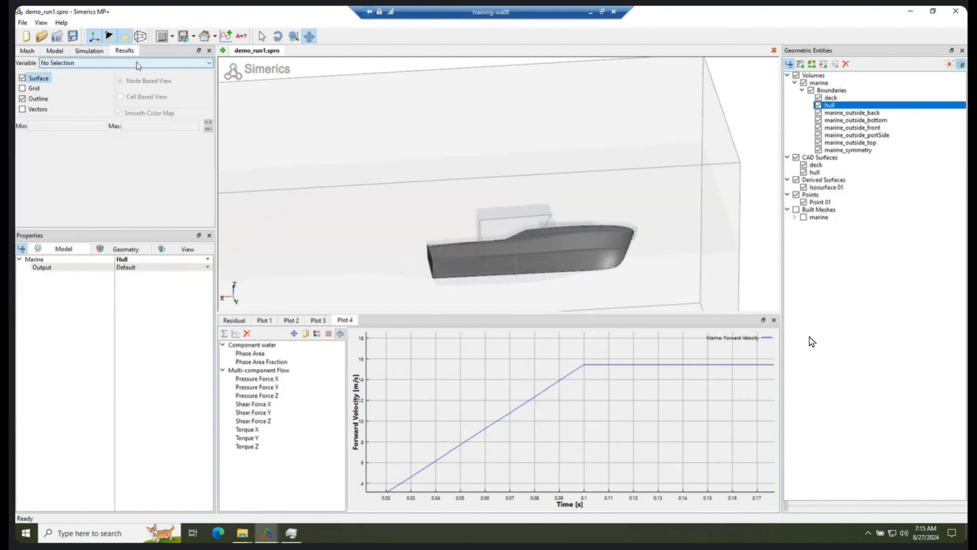
pyautogui.click(125, 62)
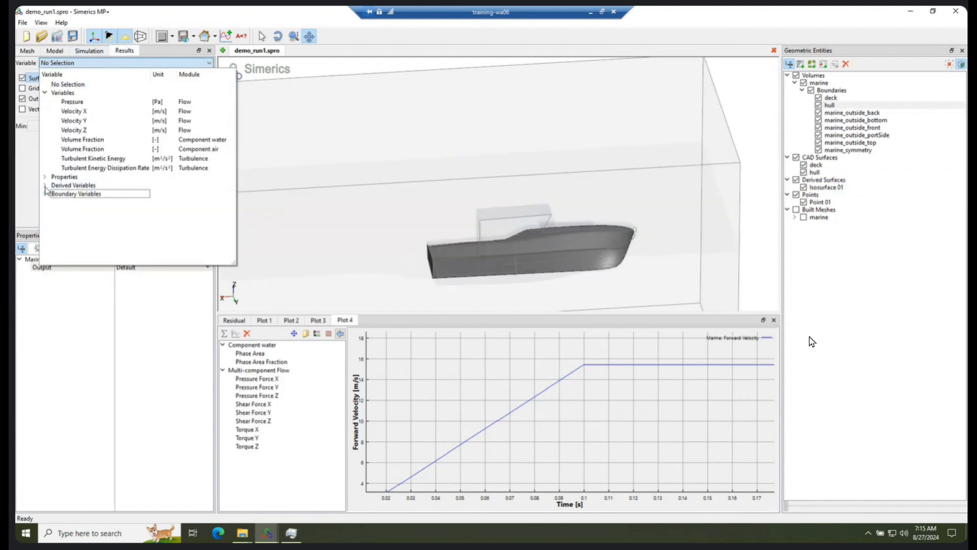
pyautogui.click(46, 192)
pyautogui.click(84, 222)
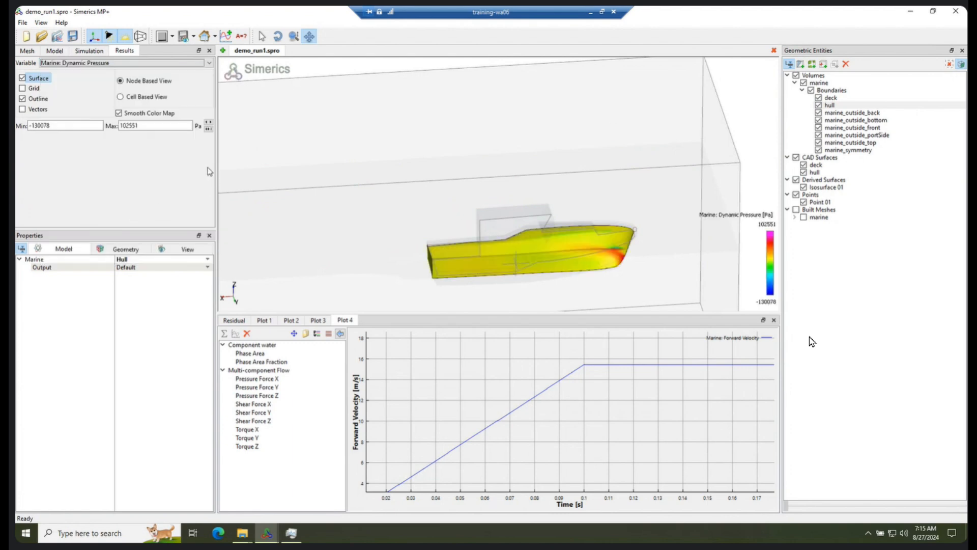
# Set the hull's dynamic pressure color range to a minimum of -100000 Pa and a maximum of 100000 Pa
pyautogui.tripleClick(79, 126)
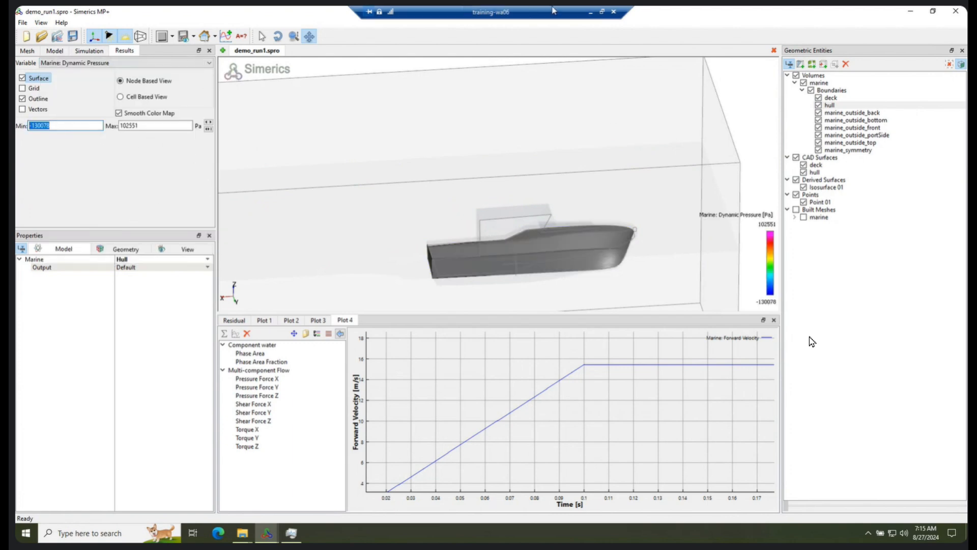
pyautogui.write('-')
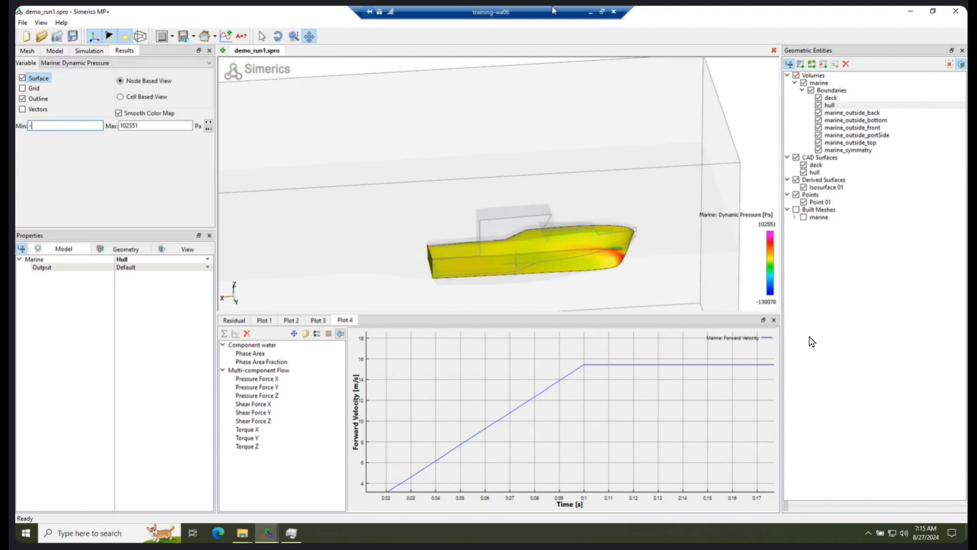
pyautogui.write('10000')
pyautogui.press('Tab')
pyautogui.write('1')
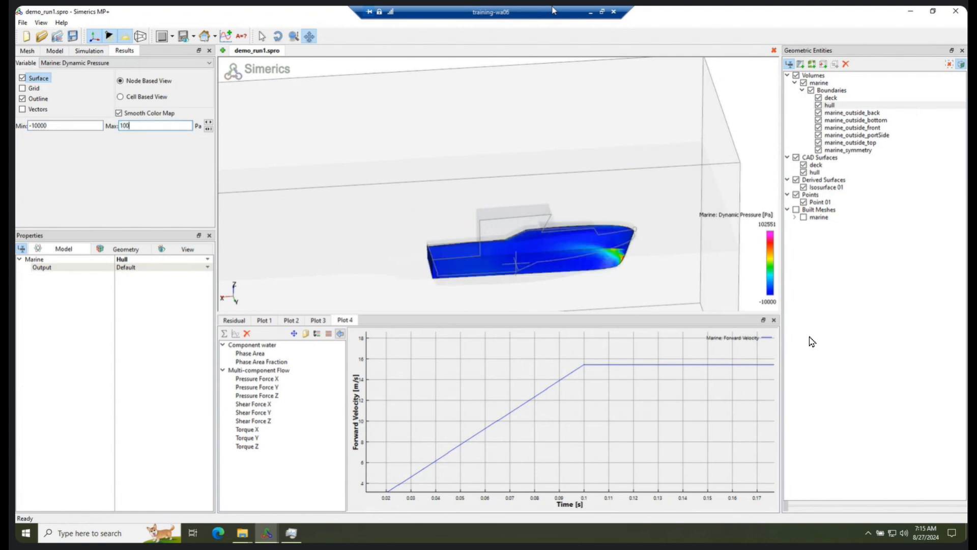
pyautogui.press('Return')
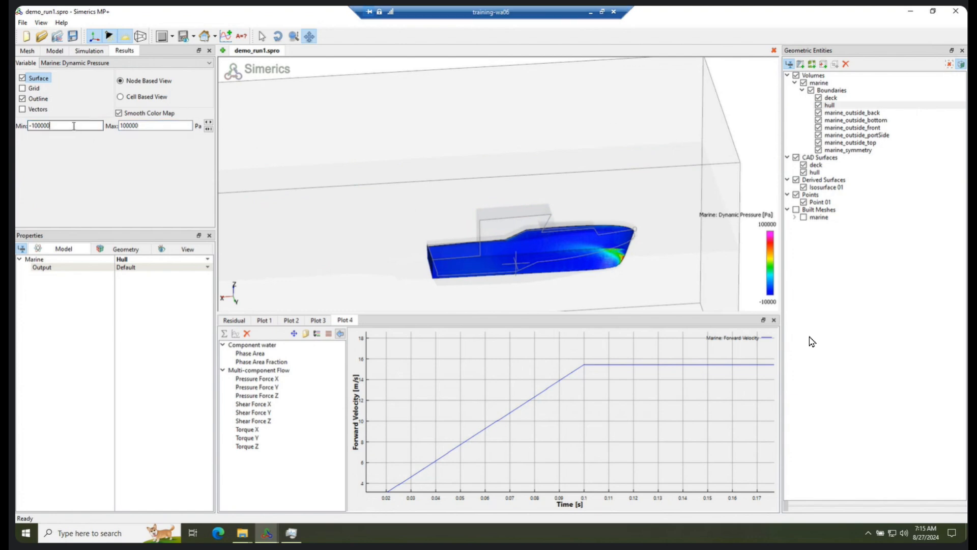
pyautogui.press('Tab')
# Display the free surface isosurface together with the hull and turn off the outlines of both
pyautogui.moveTo(452, 191); pyautogui.dragTo(456, 202)
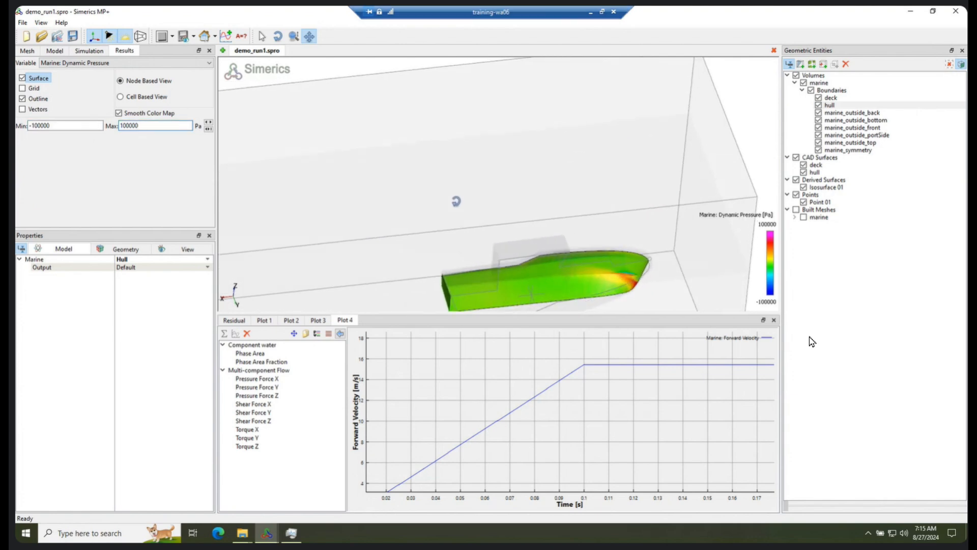
pyautogui.moveTo(457, 203); pyautogui.dragTo(467, 187, button='middle')
pyautogui.scroll(-3, 466, 188)
pyautogui.keyDown('ctrl'); pyautogui.click(826, 187); pyautogui.keyUp('ctrl')
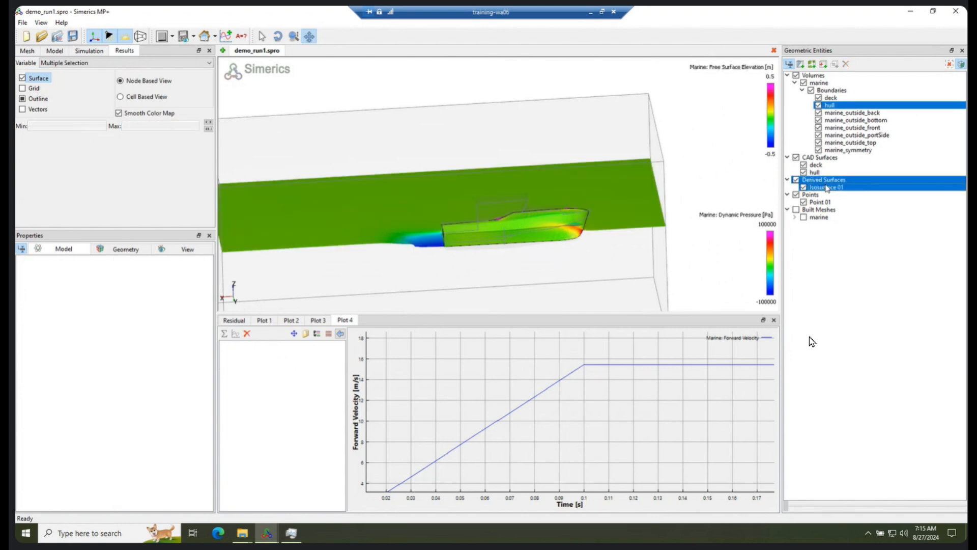
pyautogui.moveTo(568, 200); pyautogui.dragTo(566, 218)
pyautogui.click(21, 99)
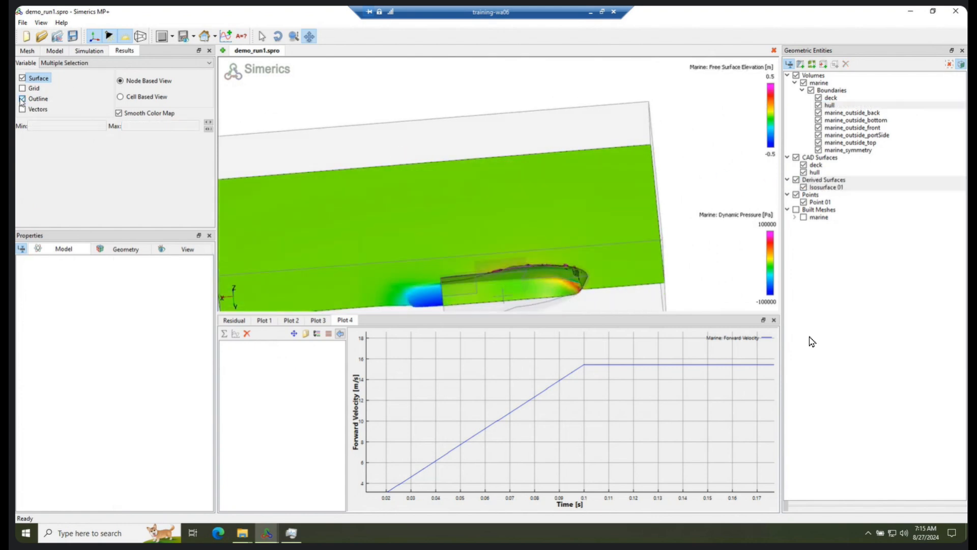
# Mirror the displayed results about Y in the global view parameters and inspect the full boat and wake
pyautogui.moveTo(436, 120); pyautogui.dragTo(303, 225)
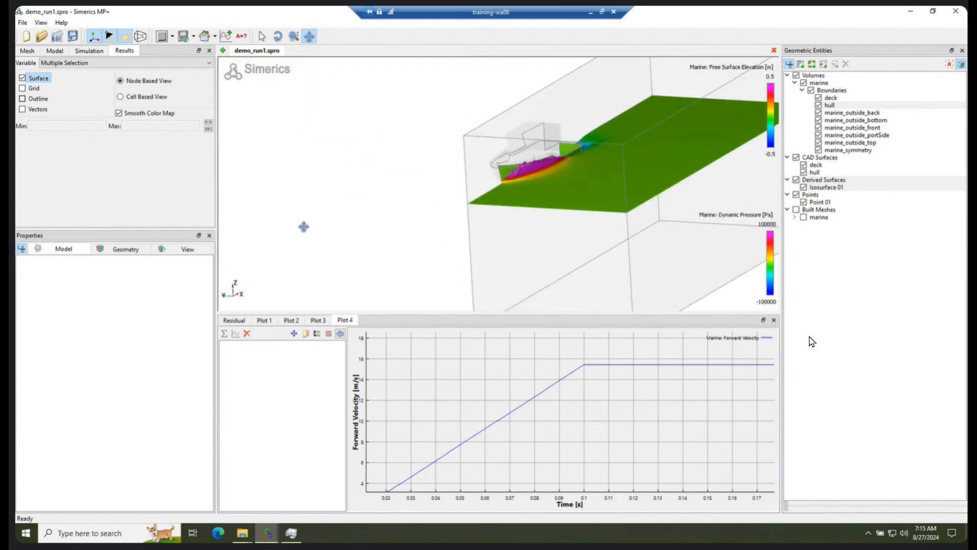
pyautogui.click(188, 249)
pyautogui.click(20, 360)
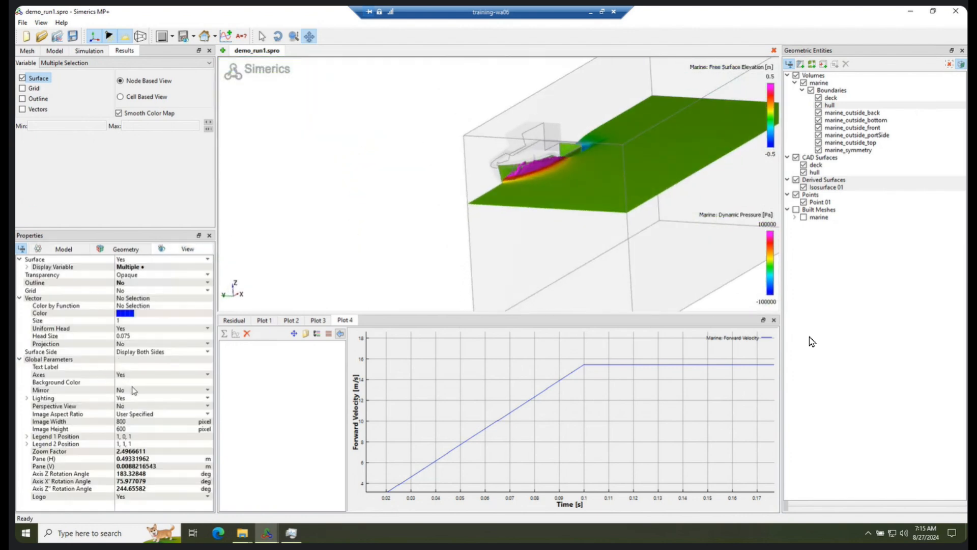
pyautogui.click(134, 390)
pyautogui.click(134, 390)
pyautogui.click(127, 410)
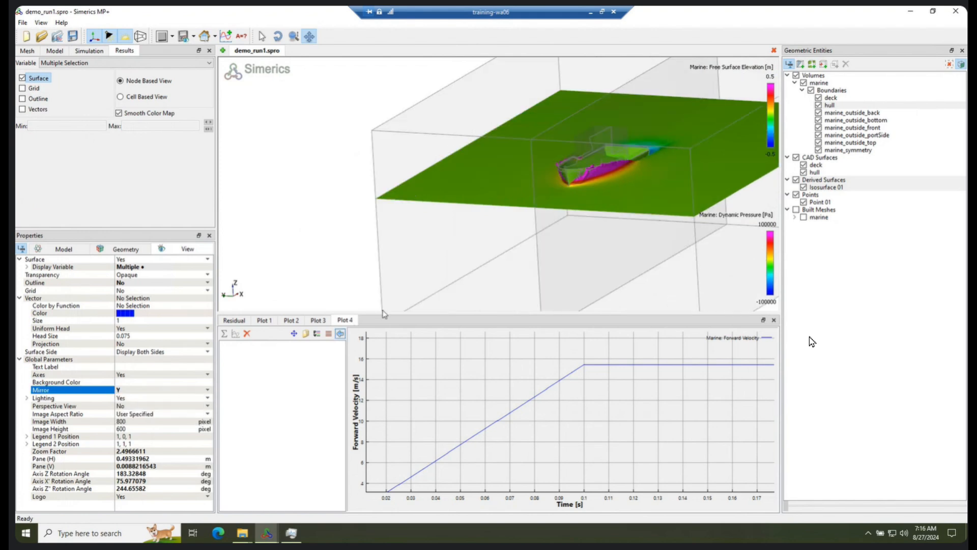
pyautogui.moveTo(497, 166); pyautogui.dragTo(578, 223)
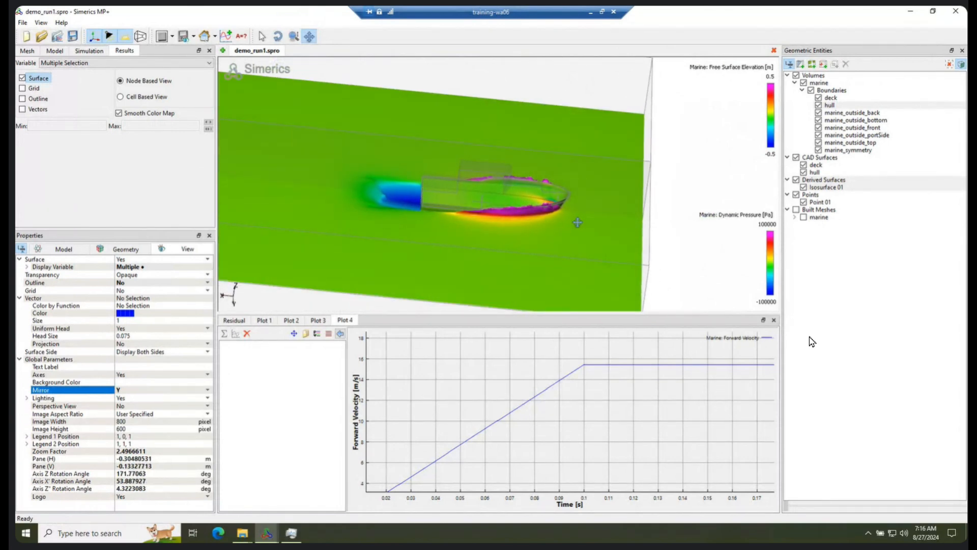
pyautogui.moveTo(520, 184); pyautogui.dragTo(575, 213)
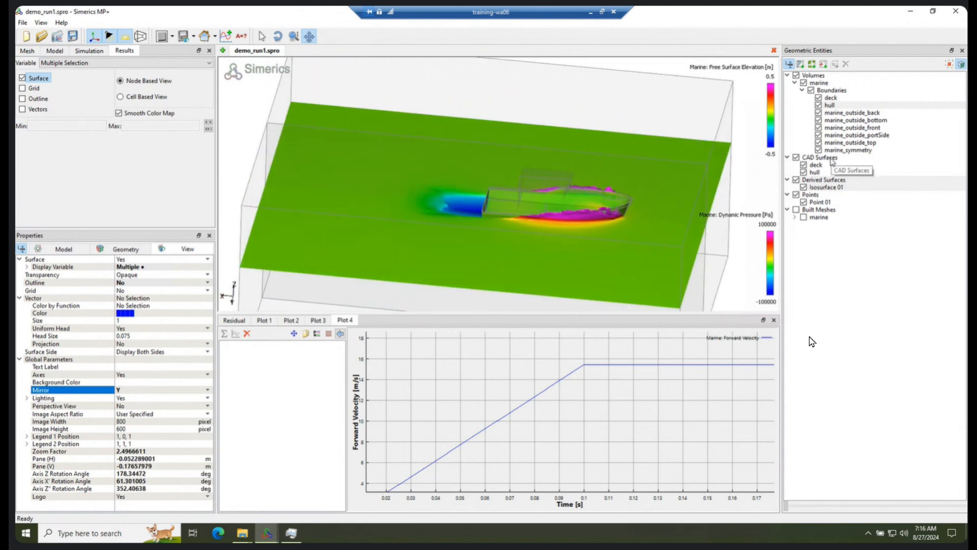